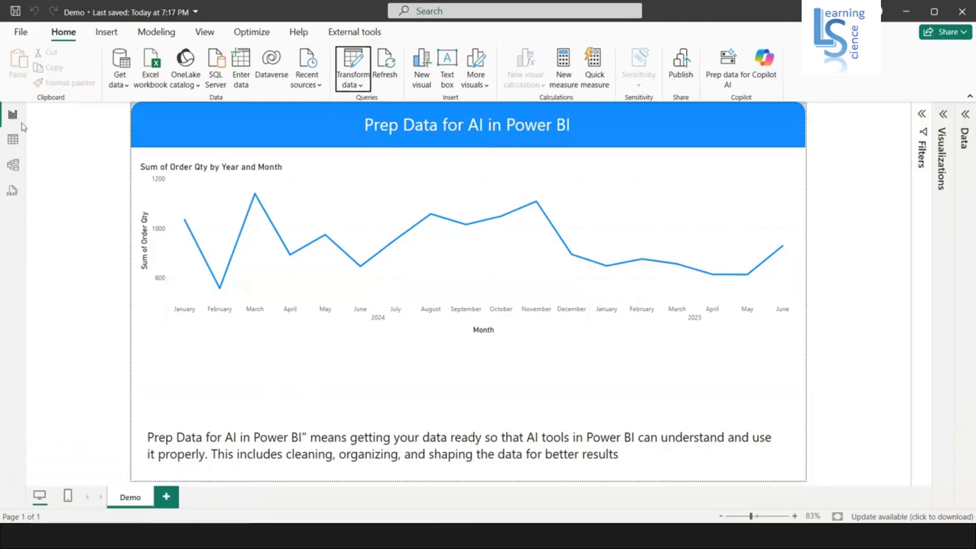
Step: Inspect the rows and columns of the Order_data table in Data view
{"action": "left_click", "coordinate": [13, 139]}
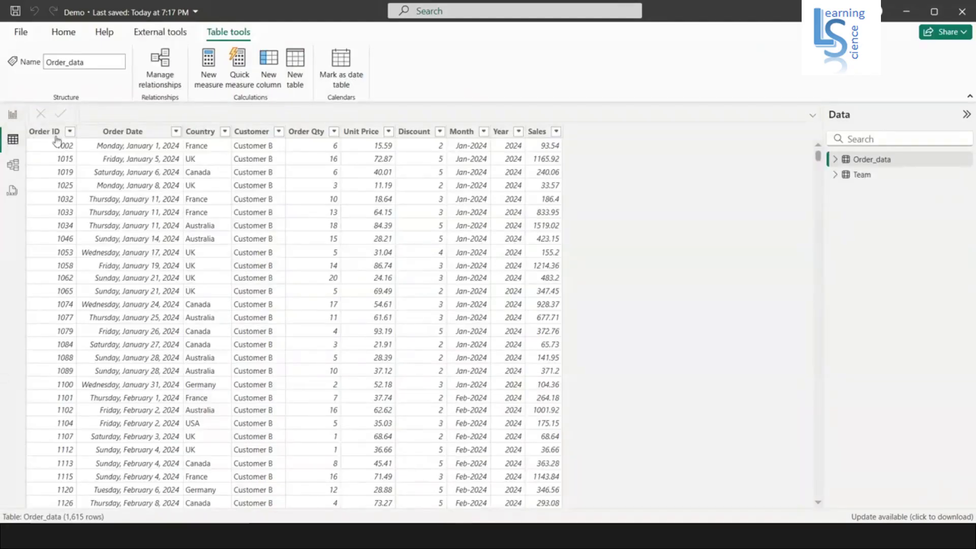
{"action": "left_click", "coordinate": [128, 133]}
{"action": "left_click", "coordinate": [201, 133]}
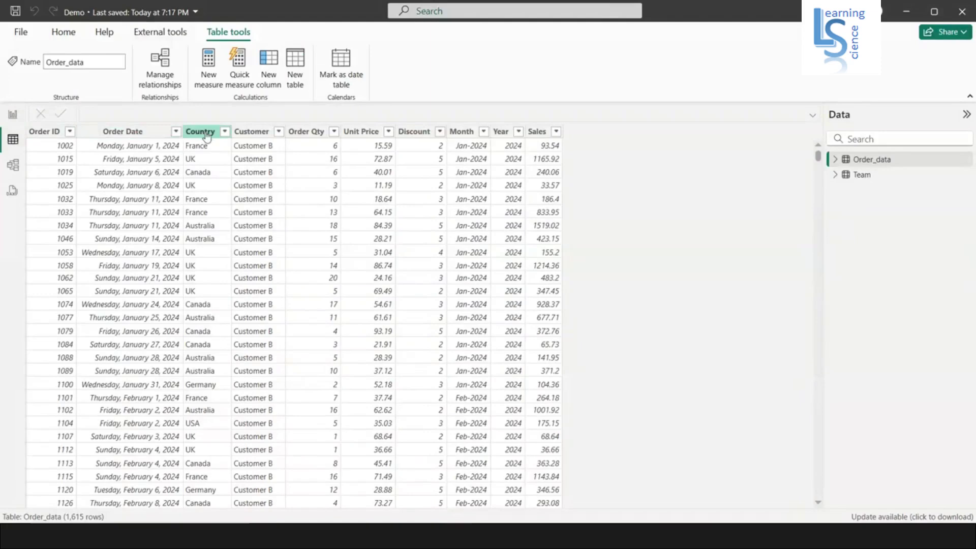
{"action": "left_click", "coordinate": [254, 134]}
{"action": "left_click", "coordinate": [311, 133]}
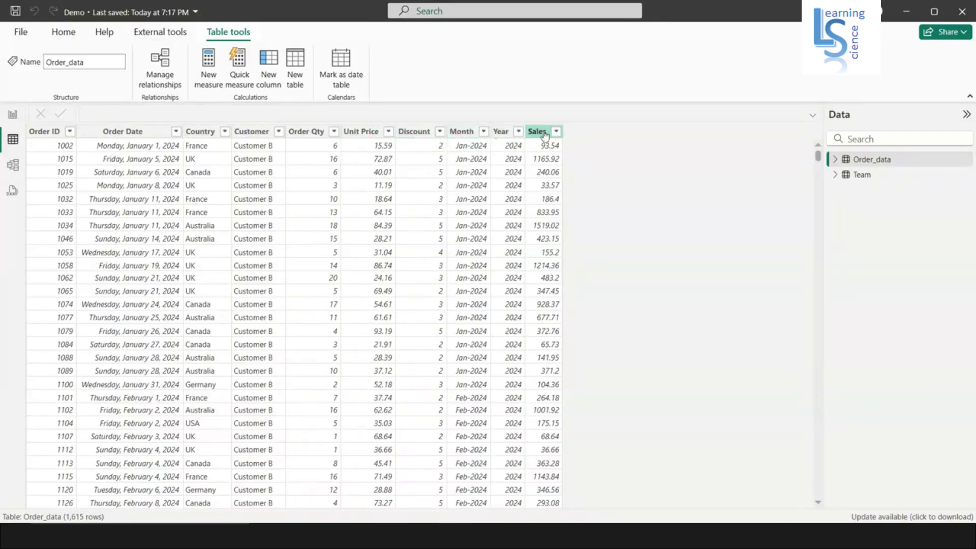
Step: Back on the report, review the Order_data and Team fields, then launch Prep data for AI
{"action": "left_click", "coordinate": [13, 115]}
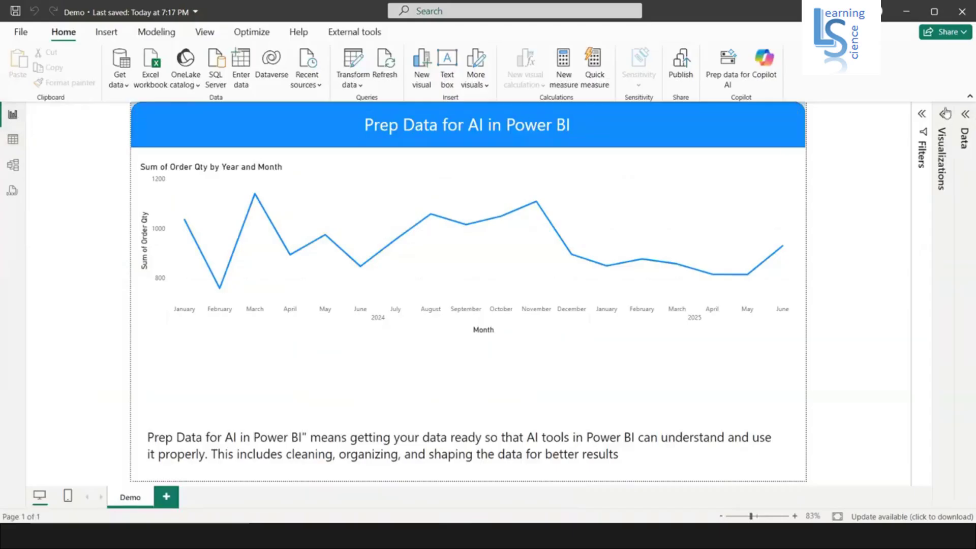
{"action": "left_click", "coordinate": [965, 115]}
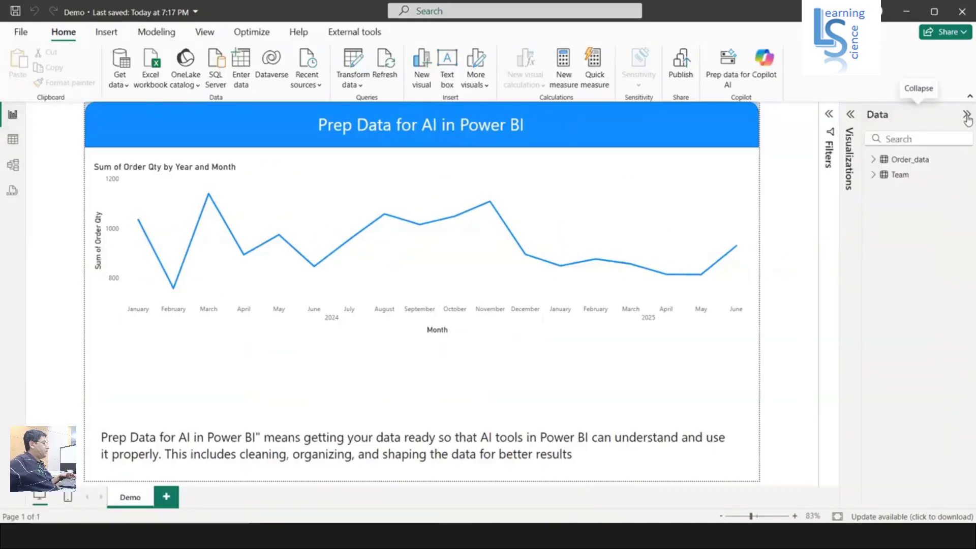
{"action": "left_click", "coordinate": [873, 159]}
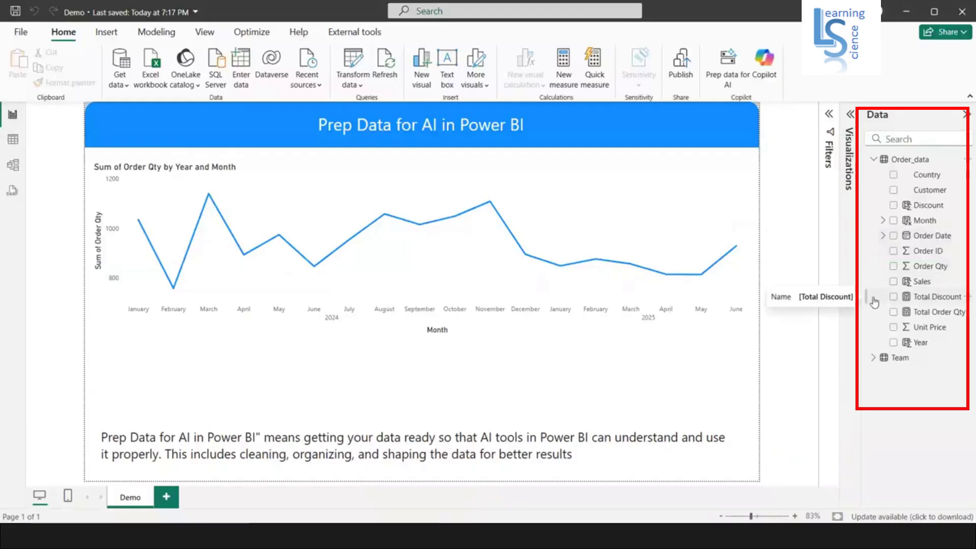
{"action": "left_click_drag", "start_coordinate": [862, 288], "coordinate": [820, 288]}
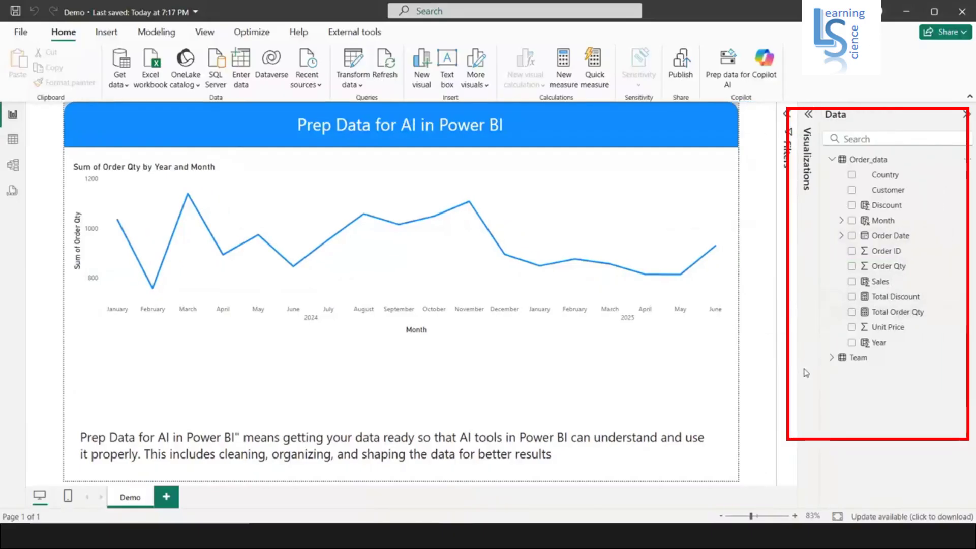
{"action": "left_click", "coordinate": [832, 358]}
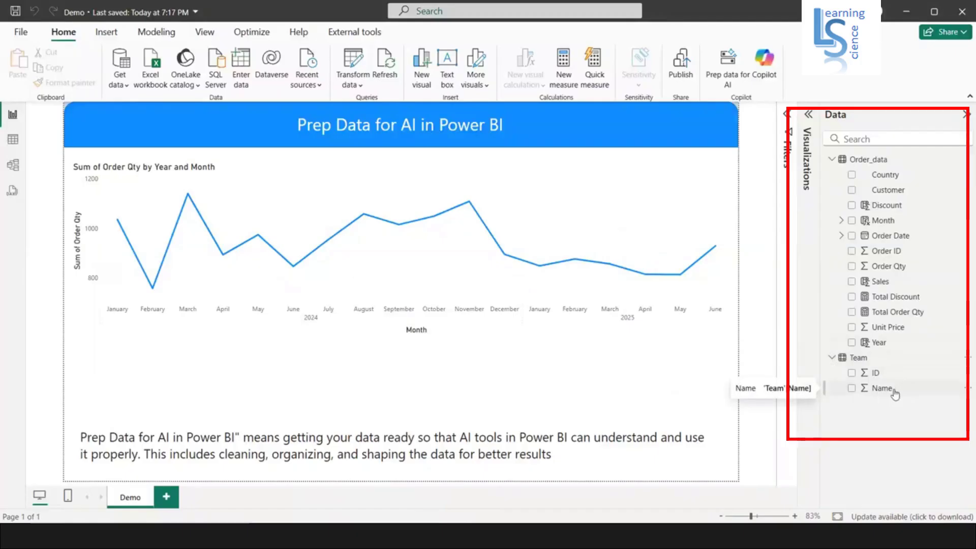
{"action": "left_click", "coordinate": [965, 114]}
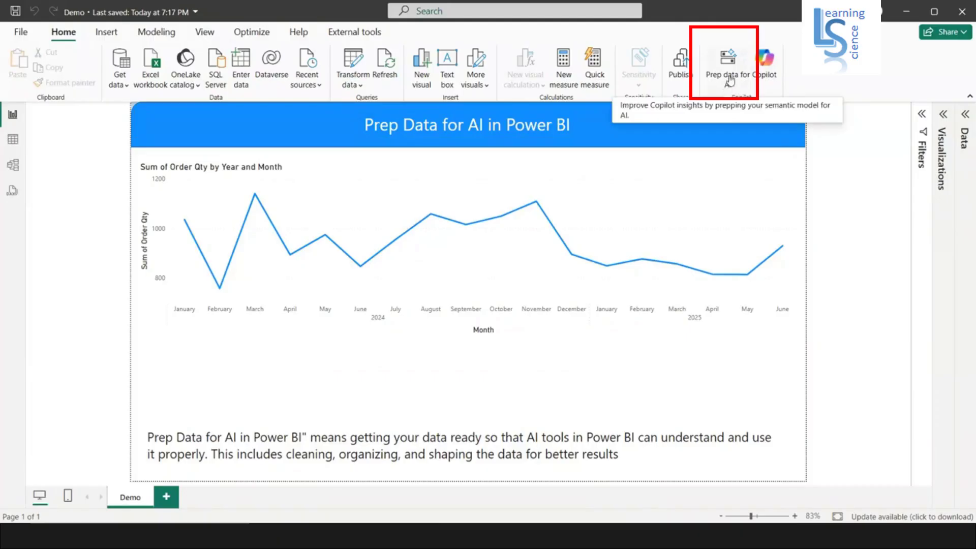
{"action": "left_click", "coordinate": [730, 80]}
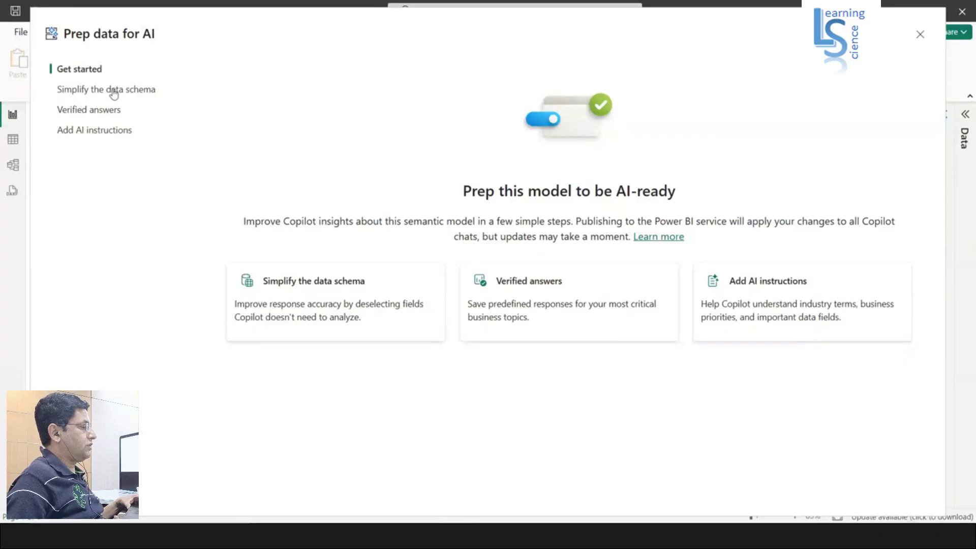
Step: Exclude the Team table and Order_data's Discount and Total Discount from the AI schema and apply
{"action": "left_click", "coordinate": [147, 94]}
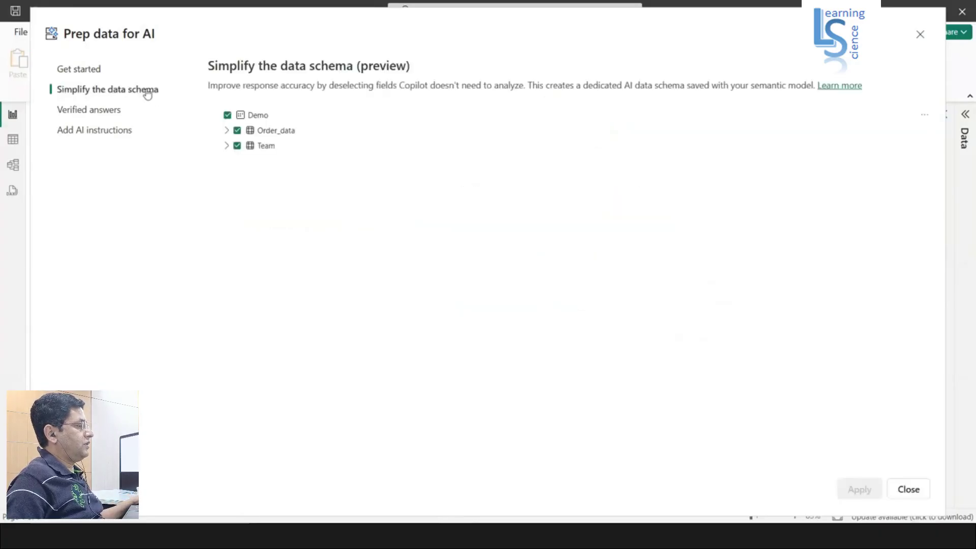
{"action": "left_click", "coordinate": [237, 146]}
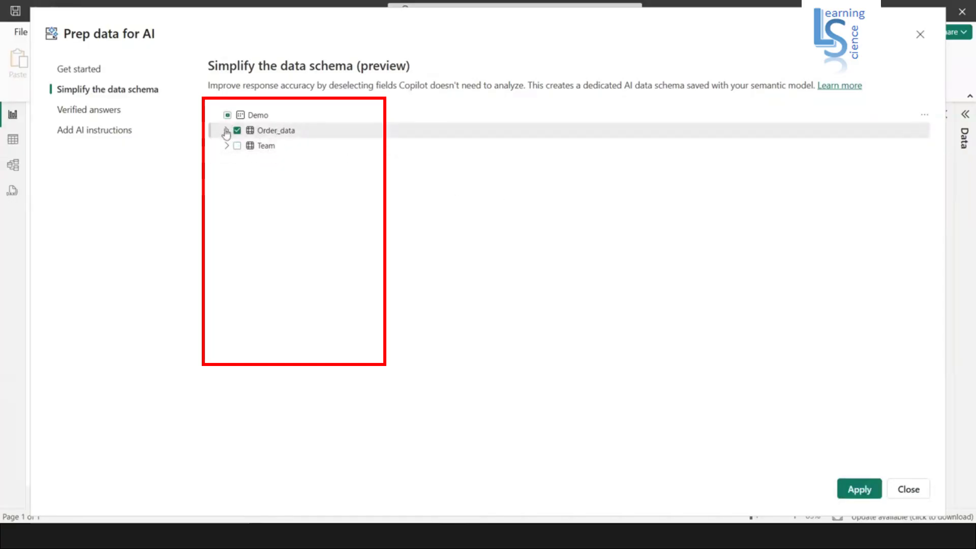
{"action": "left_click", "coordinate": [227, 130]}
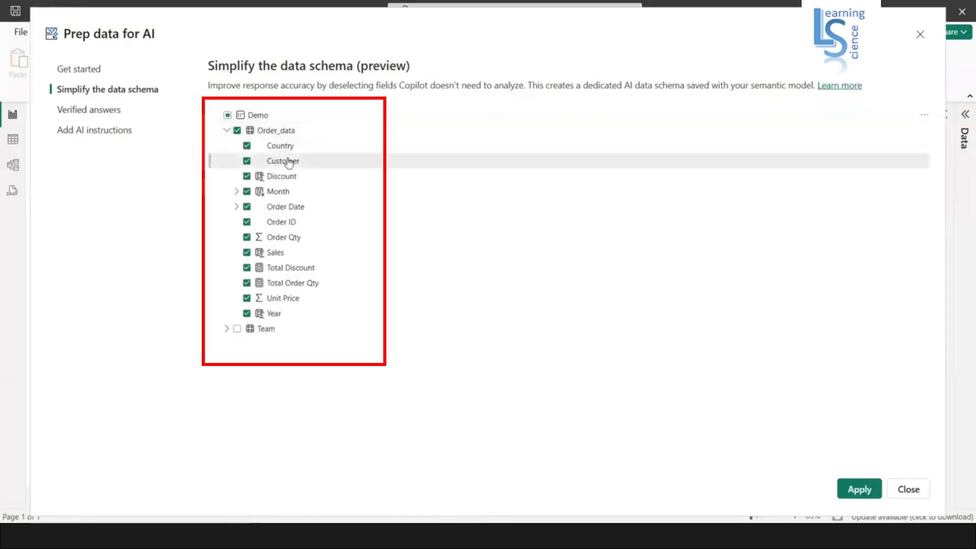
{"action": "left_click", "coordinate": [247, 176]}
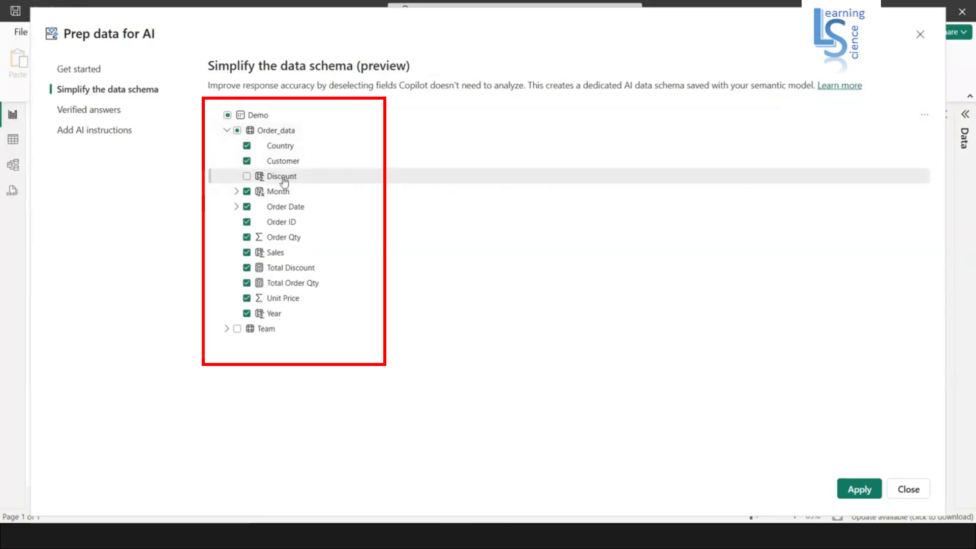
{"action": "left_click", "coordinate": [247, 267]}
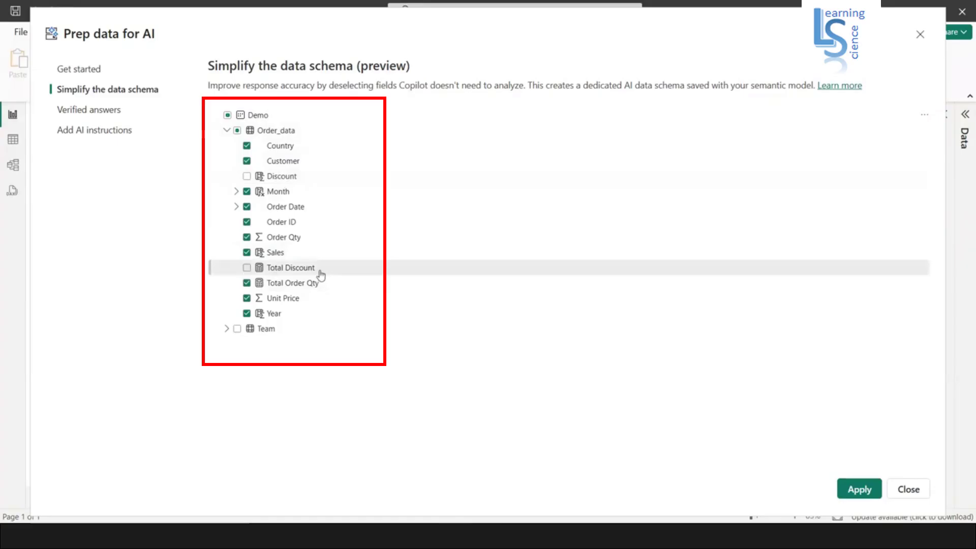
{"action": "left_click", "coordinate": [864, 489]}
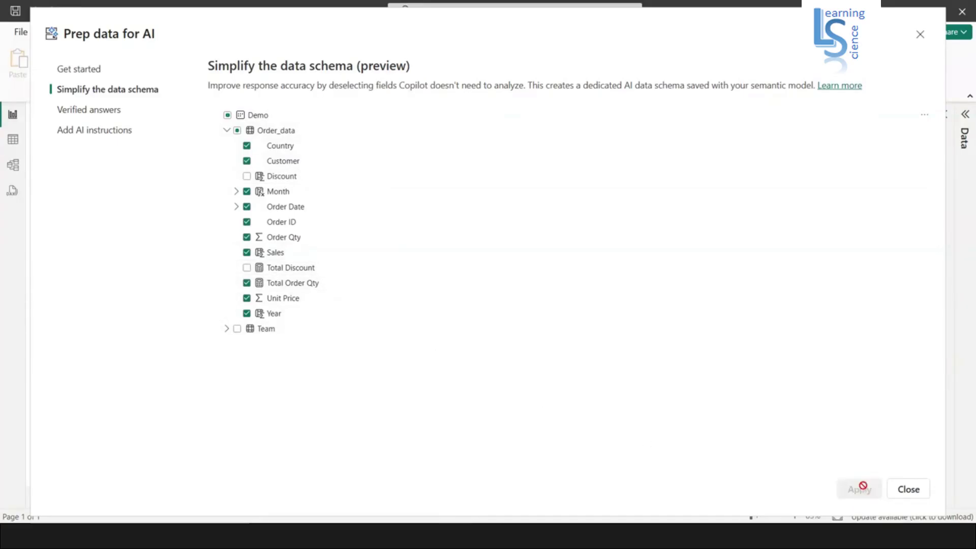
Step: Close Prep data for AI and ask Copilot 'Give me sum of Discount'
{"action": "left_click", "coordinate": [908, 489]}
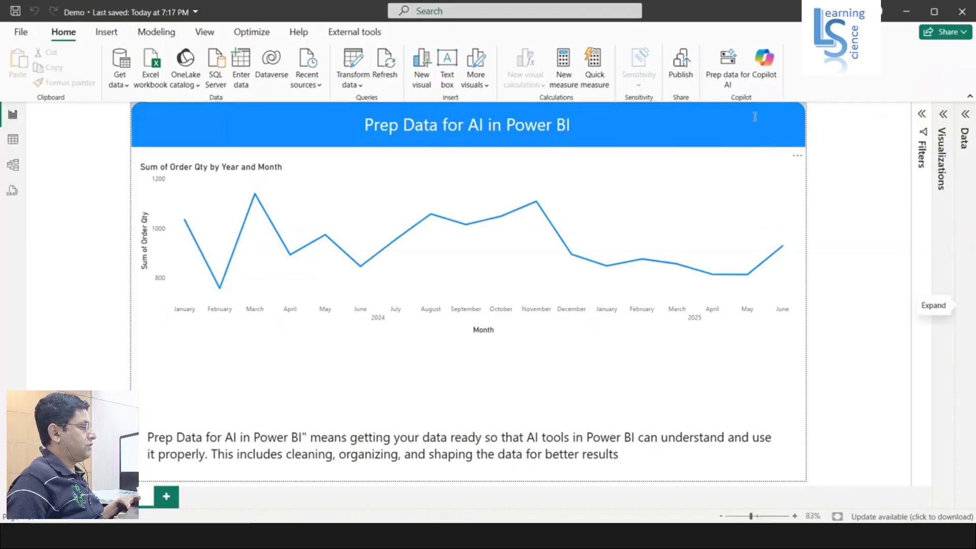
{"action": "left_click", "coordinate": [767, 74]}
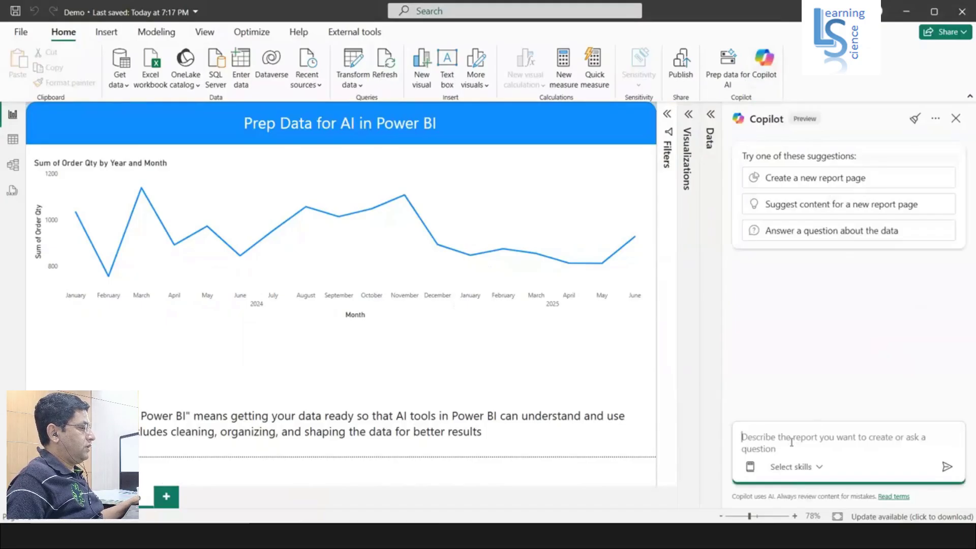
{"action": "left_click", "coordinate": [789, 439]}
{"action": "type", "text": "Gi"}
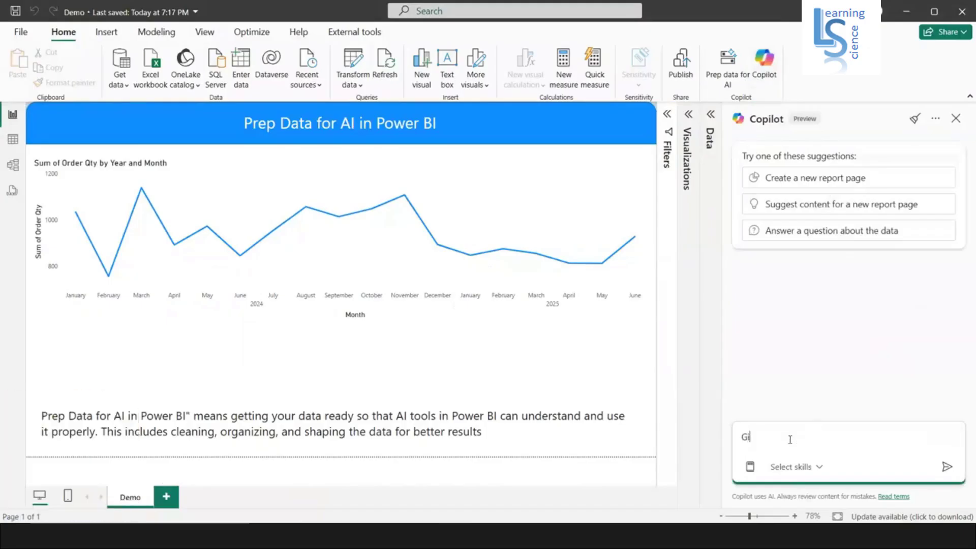
{"action": "type", "text": "ve me sum of"}
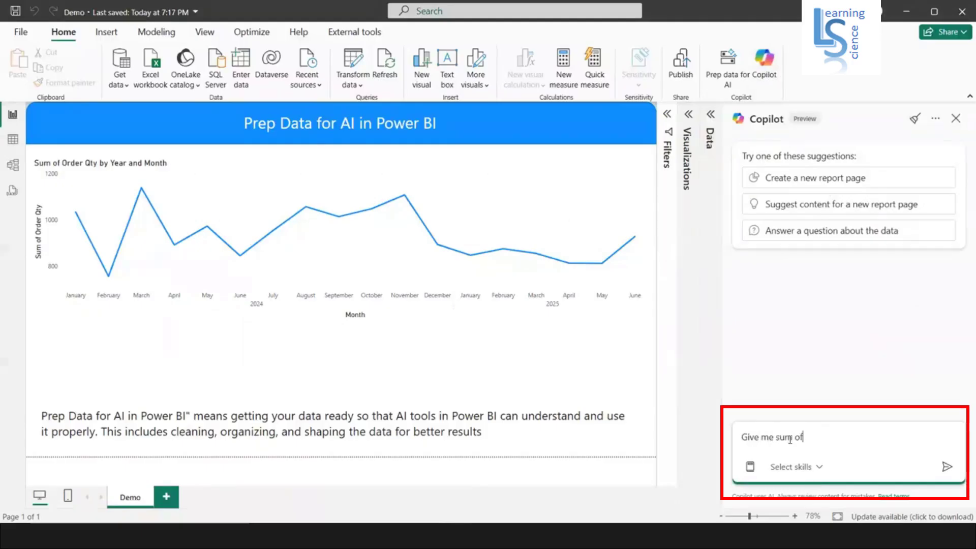
{"action": "type", "text": " Discount"}
{"action": "key", "text": "Return"}
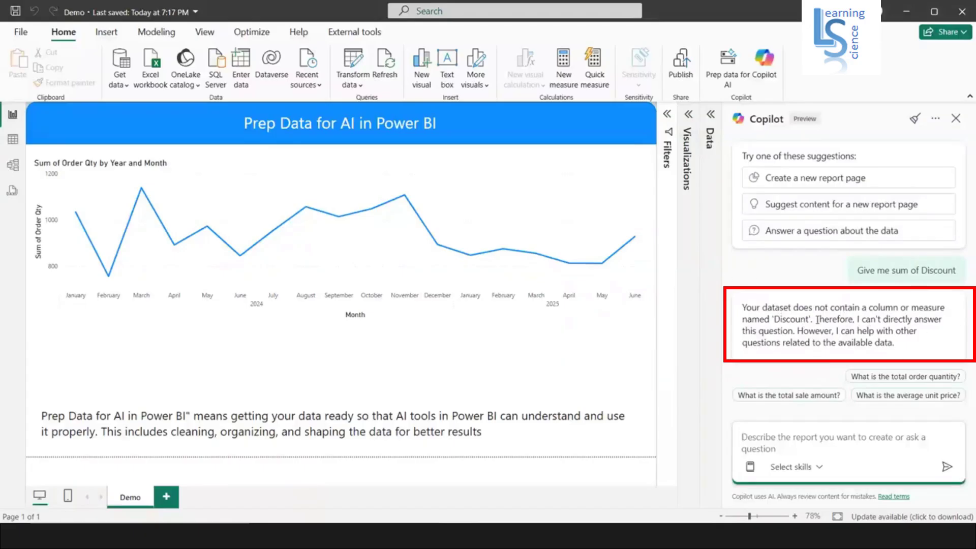
Step: Clear and close Copilot, then check the Verified answers page in Prep data for AI and close it
{"action": "left_click", "coordinate": [913, 121]}
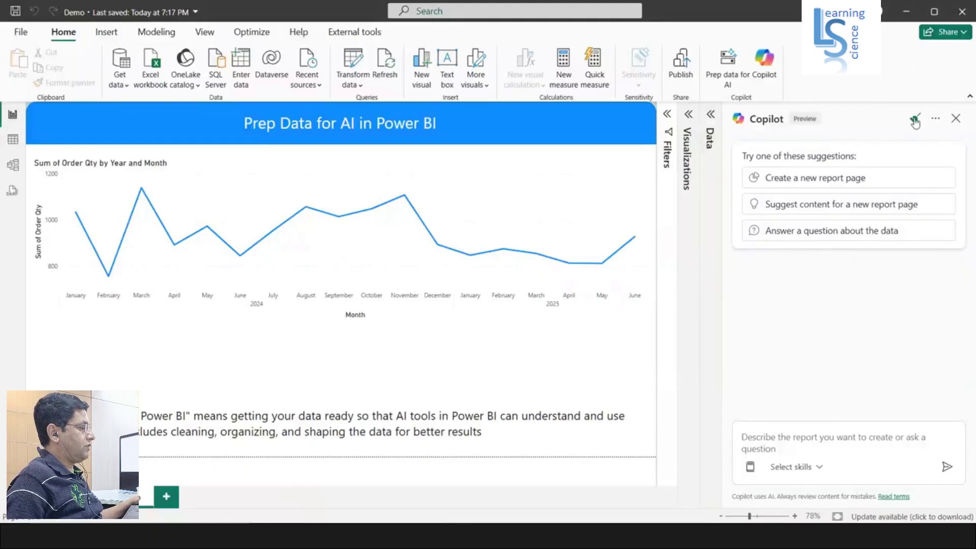
{"action": "left_click", "coordinate": [956, 118]}
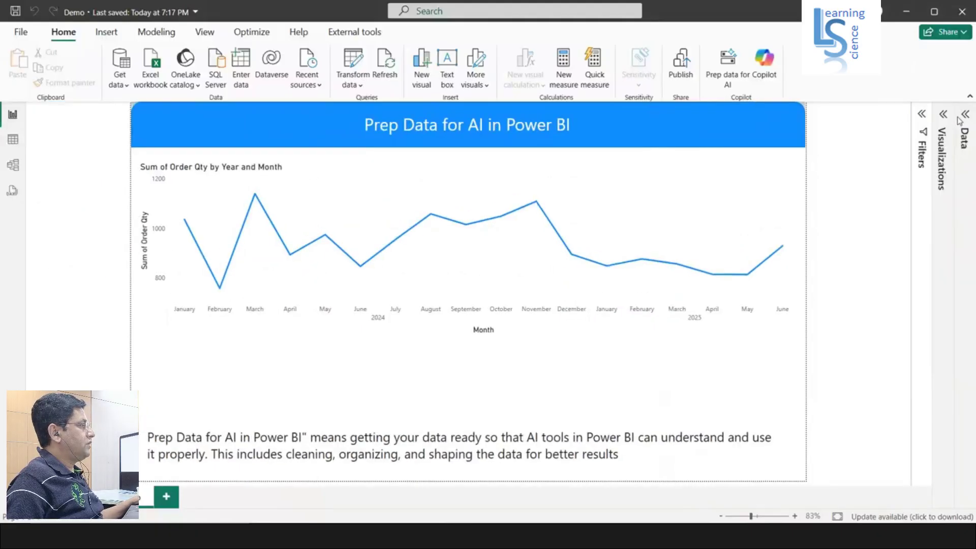
{"action": "left_click", "coordinate": [730, 78]}
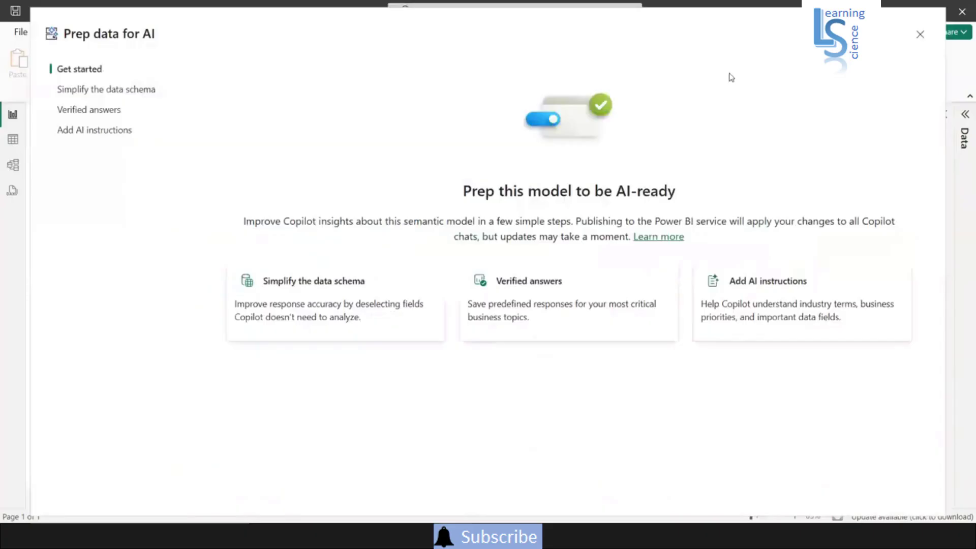
{"action": "left_click", "coordinate": [97, 111]}
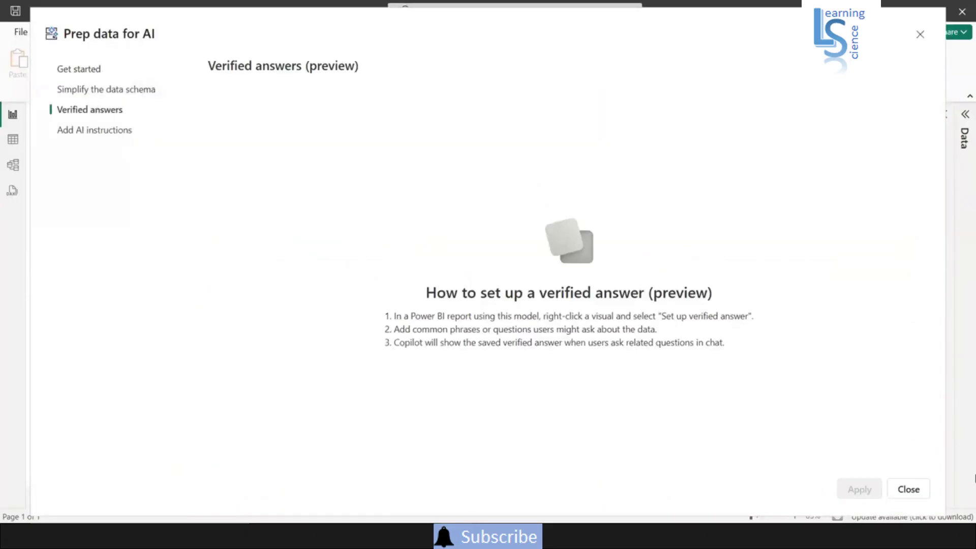
{"action": "left_click", "coordinate": [907, 489]}
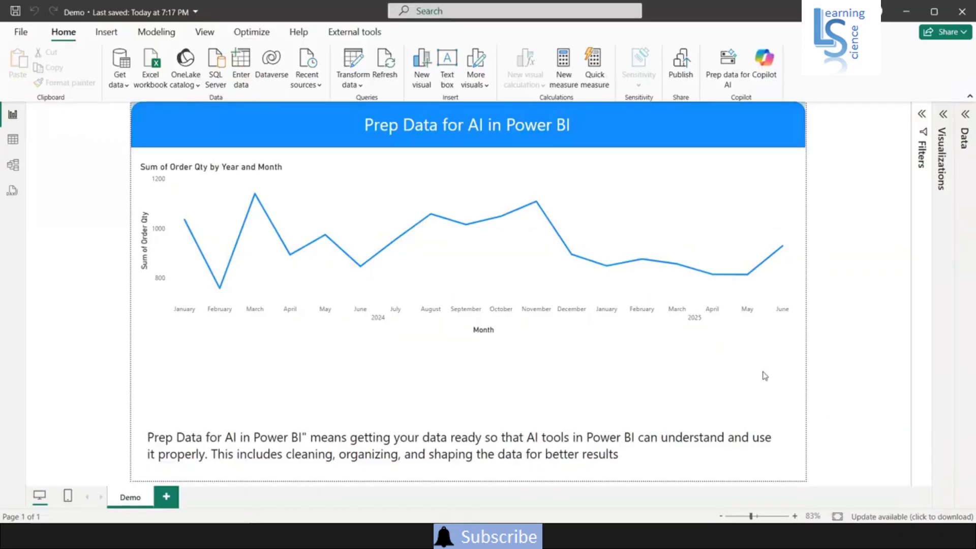
Step: Make the Order Qty line chart a verified answer triggered by the phrase 'Sales trend'
{"action": "left_click", "coordinate": [754, 230]}
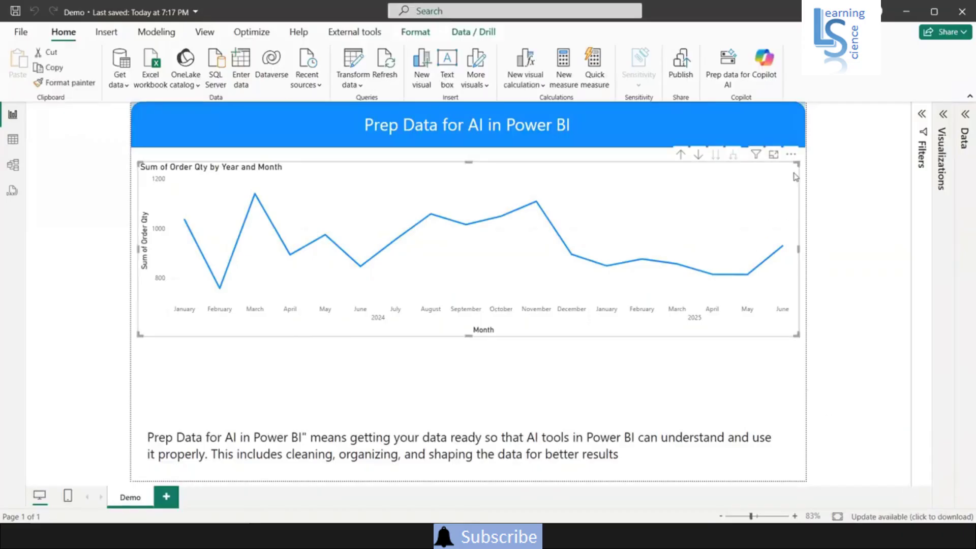
{"action": "left_click", "coordinate": [793, 155]}
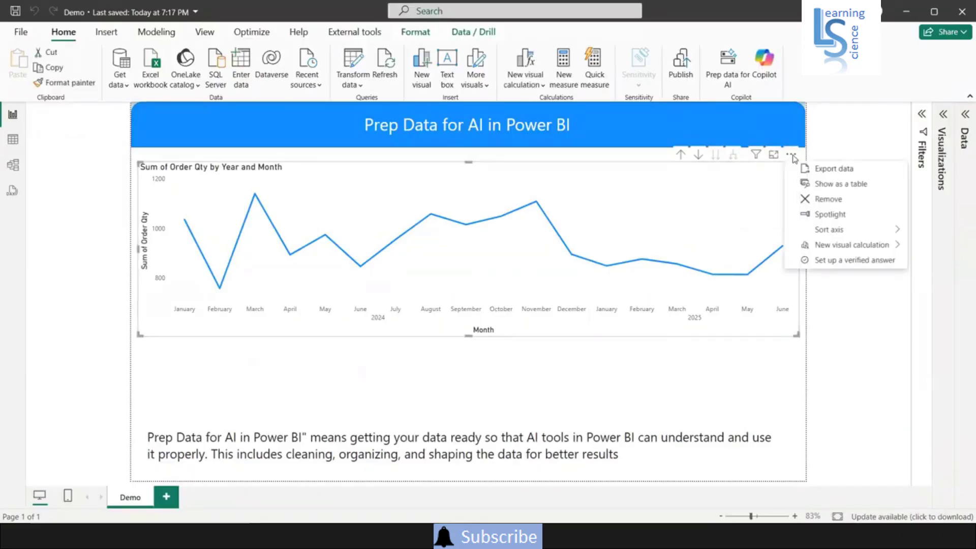
{"action": "left_click", "coordinate": [852, 261]}
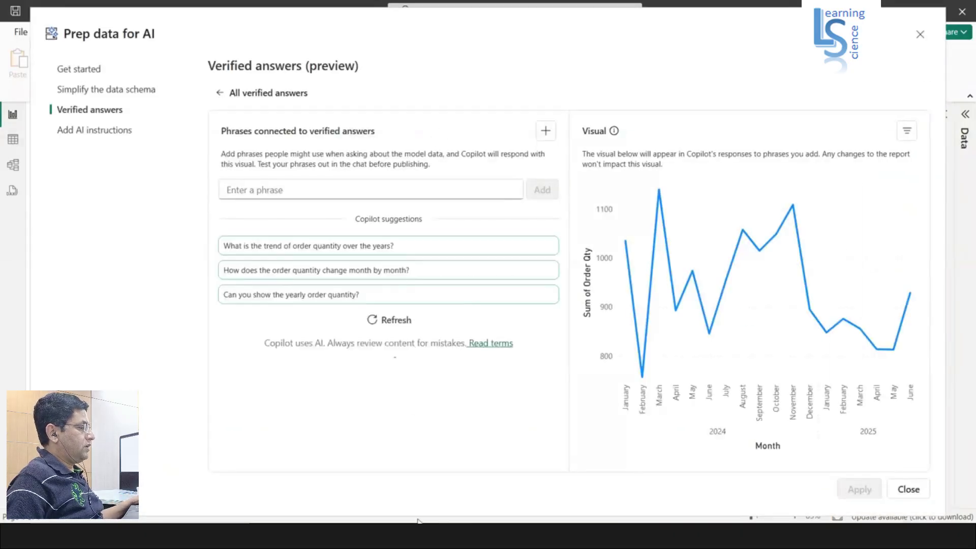
{"action": "key", "text": "alt+Tab"}
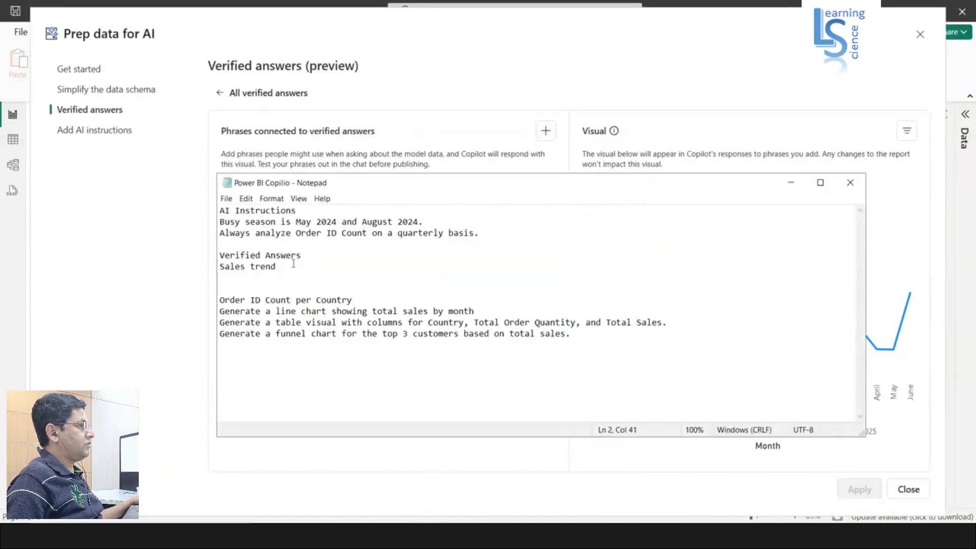
{"action": "left_click_drag", "start_coordinate": [293, 264], "coordinate": [141, 268]}
{"action": "key", "text": "ctrl+c"}
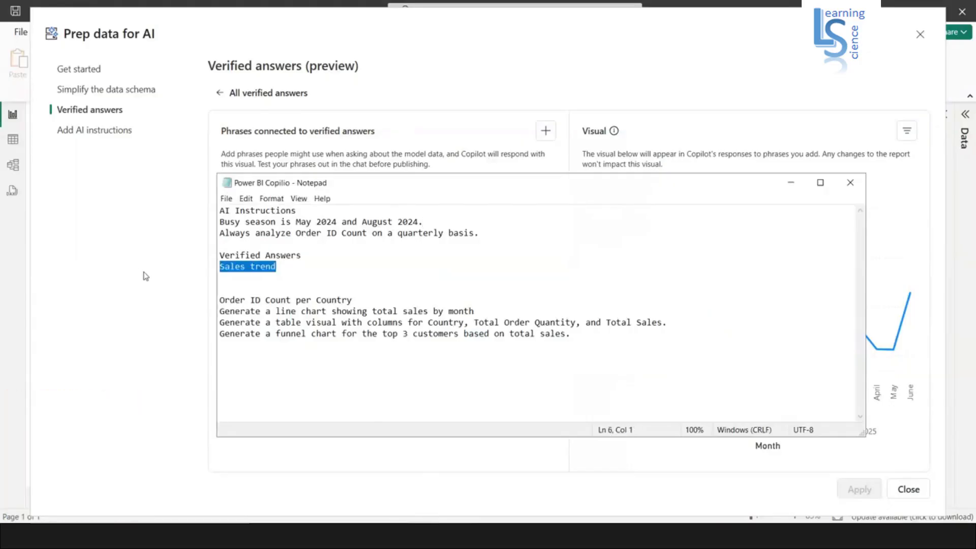
{"action": "left_click", "coordinate": [791, 182]}
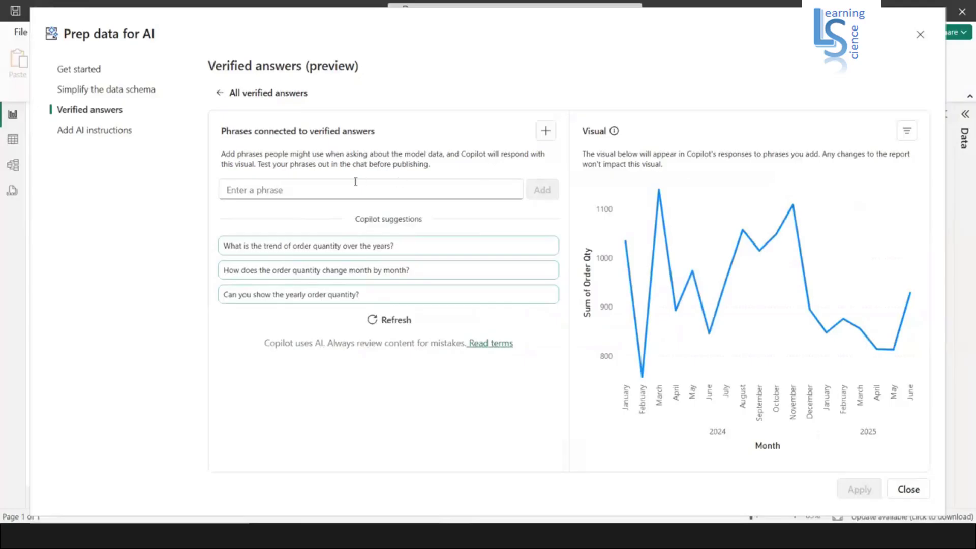
{"action": "left_click", "coordinate": [328, 186]}
{"action": "key", "text": "ctrl+v"}
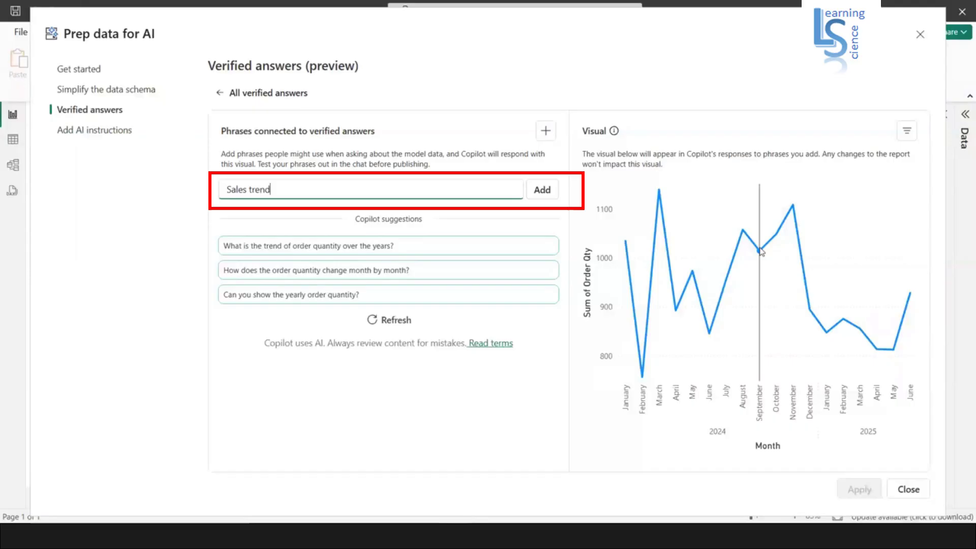
{"action": "left_click", "coordinate": [543, 191]}
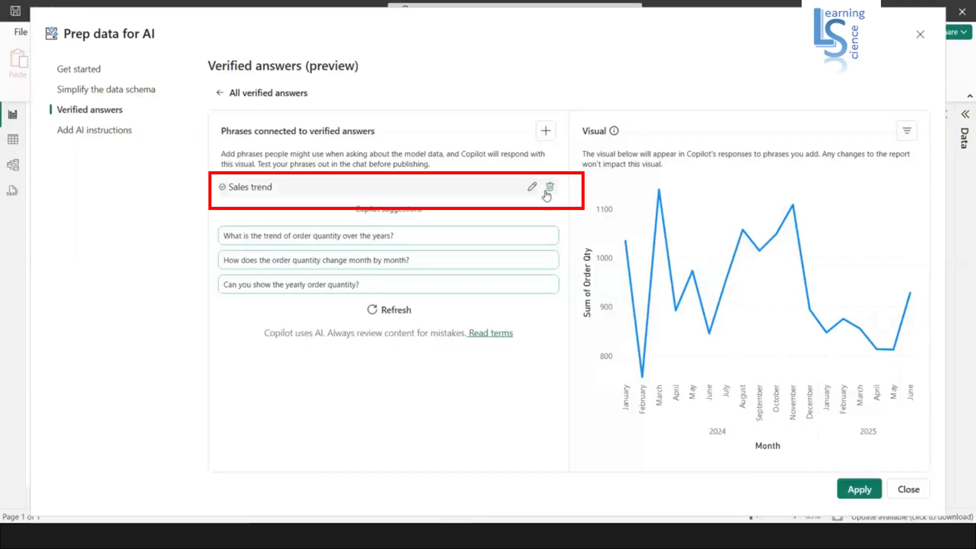
{"action": "left_click", "coordinate": [868, 493]}
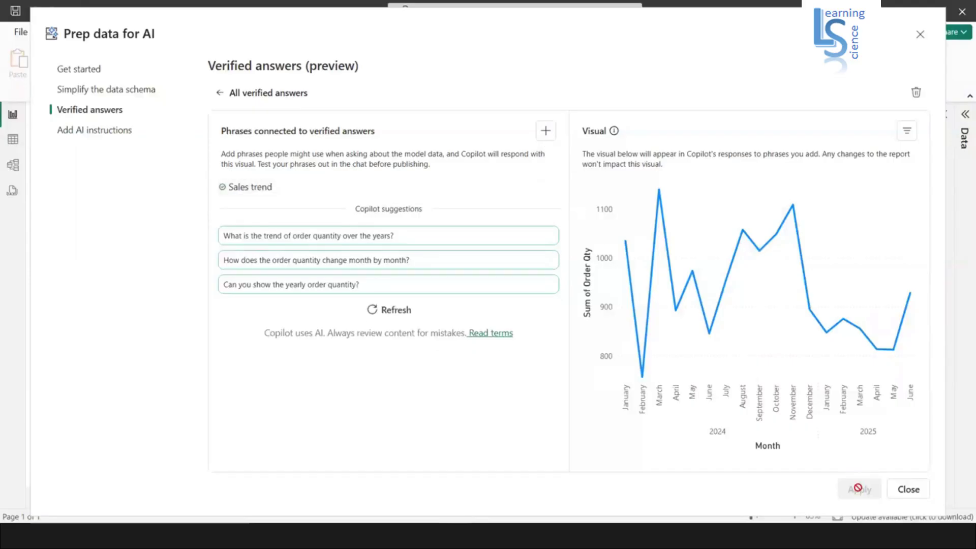
{"action": "left_click", "coordinate": [908, 490]}
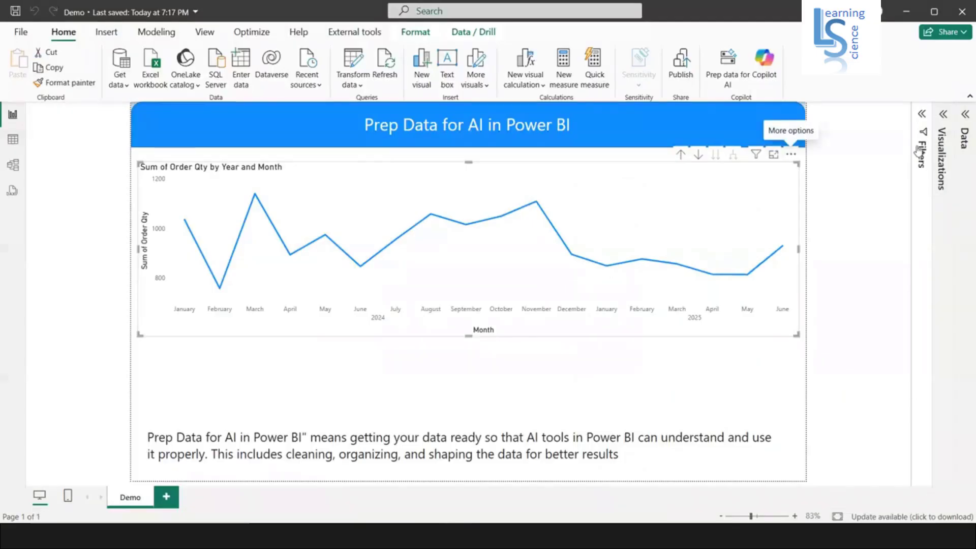
Step: Ask Copilot 'Sales trend' to get the verified line chart
{"action": "left_click", "coordinate": [764, 72]}
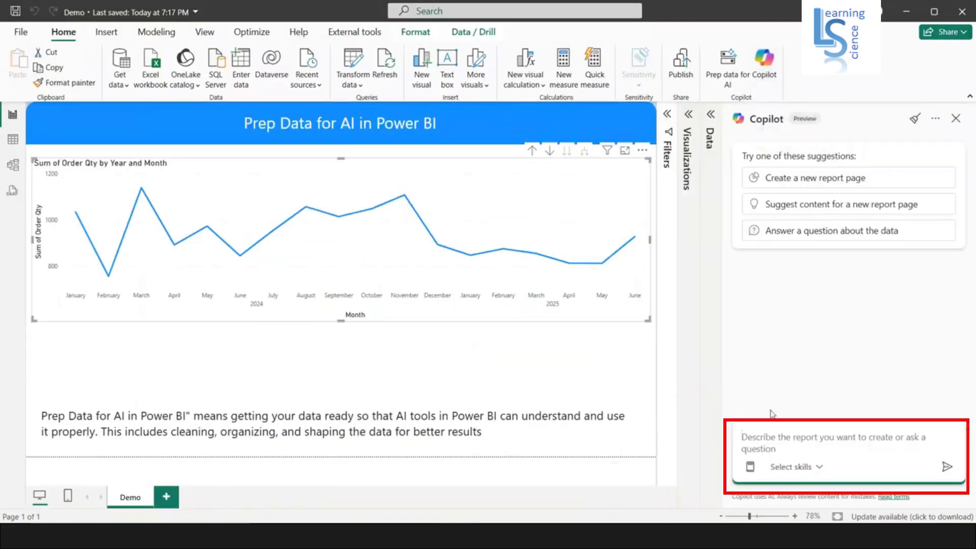
{"action": "left_click", "coordinate": [765, 437]}
{"action": "type", "text": "sales"}
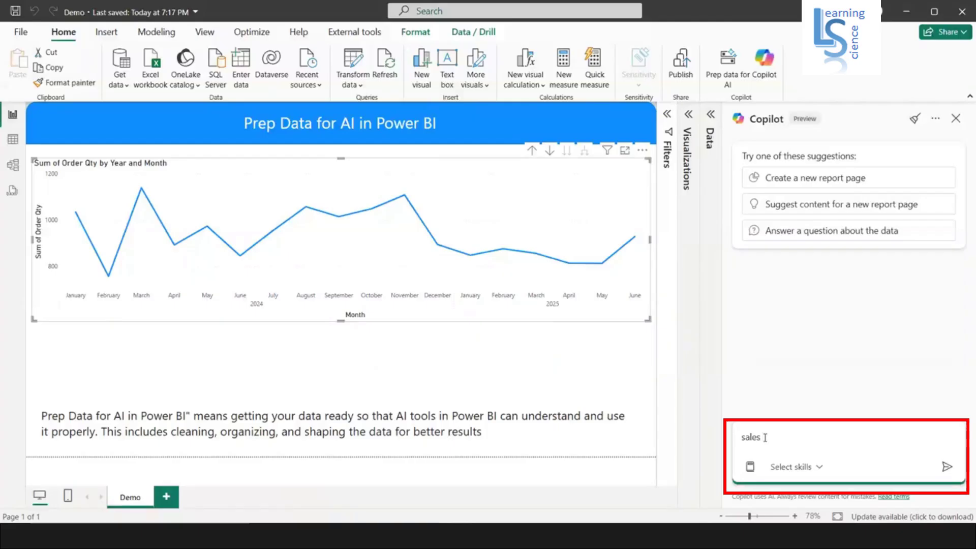
{"action": "key", "text": "ctrl+a"}
{"action": "key", "text": "BackSpace"}
{"action": "type", "text": "s"}
{"action": "key", "text": "BackSpace"}
{"action": "key", "text": "BackSpace"}
{"action": "key", "text": "Return"}
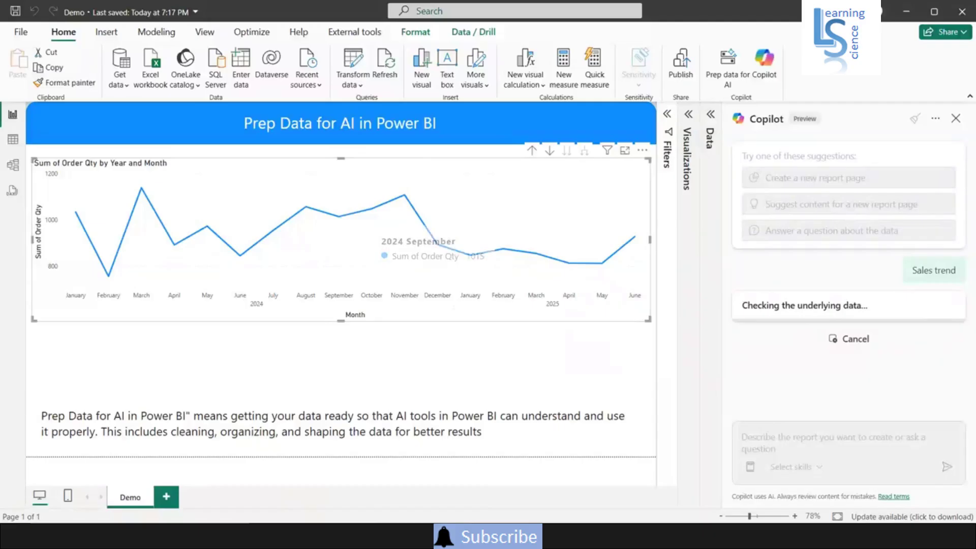
Step: Add Copilot's verified chart to the page, then remove that duplicate chart
{"action": "mouse_move", "coordinate": [454, 536]}
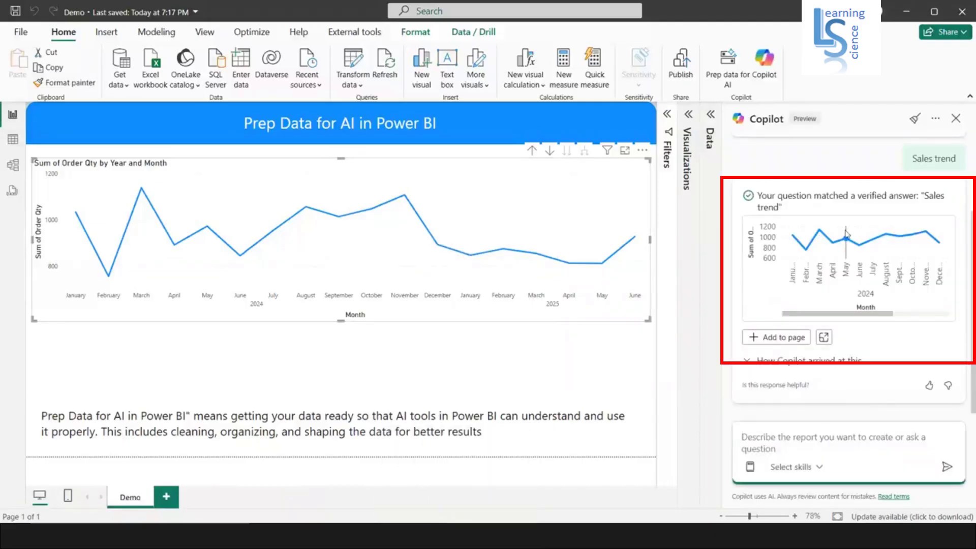
{"action": "left_click", "coordinate": [791, 338]}
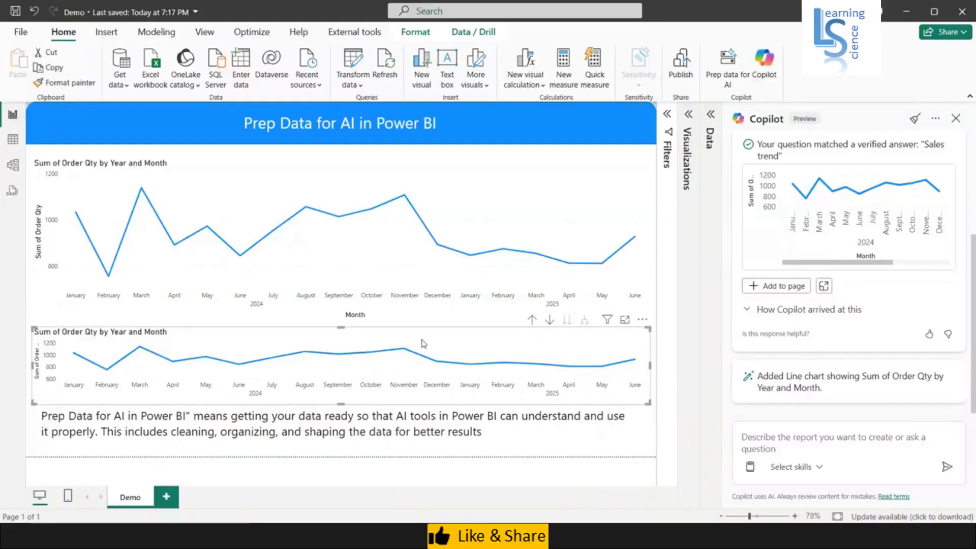
{"action": "left_click", "coordinate": [642, 320]}
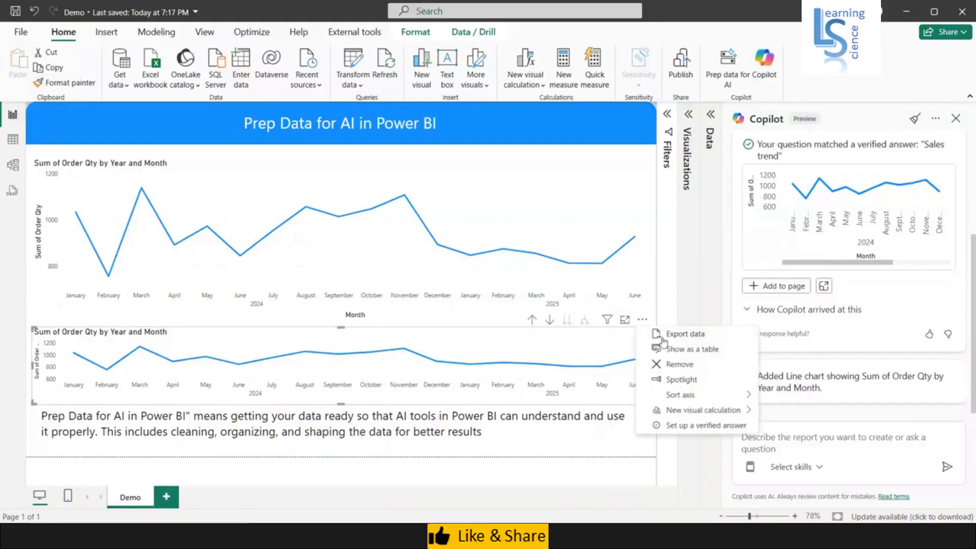
{"action": "left_click", "coordinate": [679, 365]}
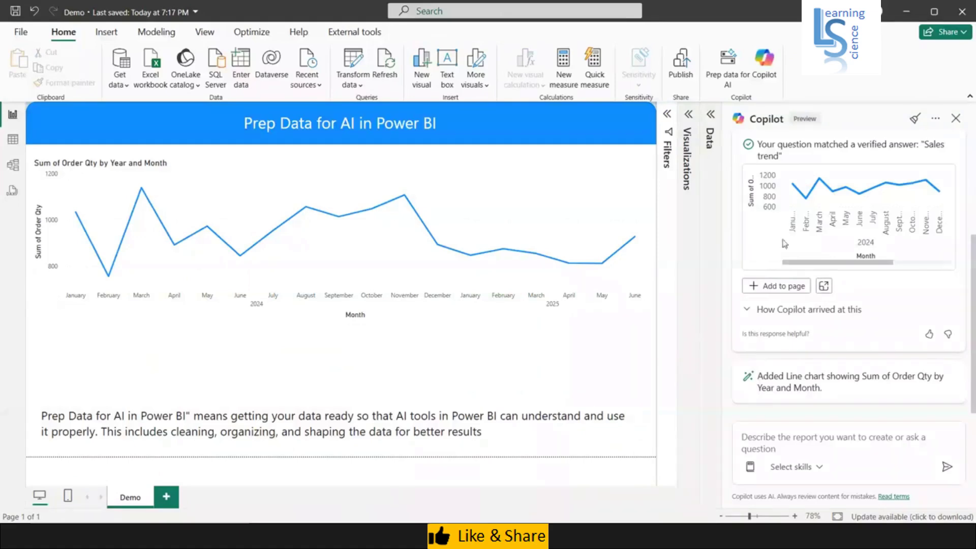
Step: Apply AI instructions: busy season is May and August 2024; analyze Order ID Count quarterly
{"action": "left_click", "coordinate": [914, 119]}
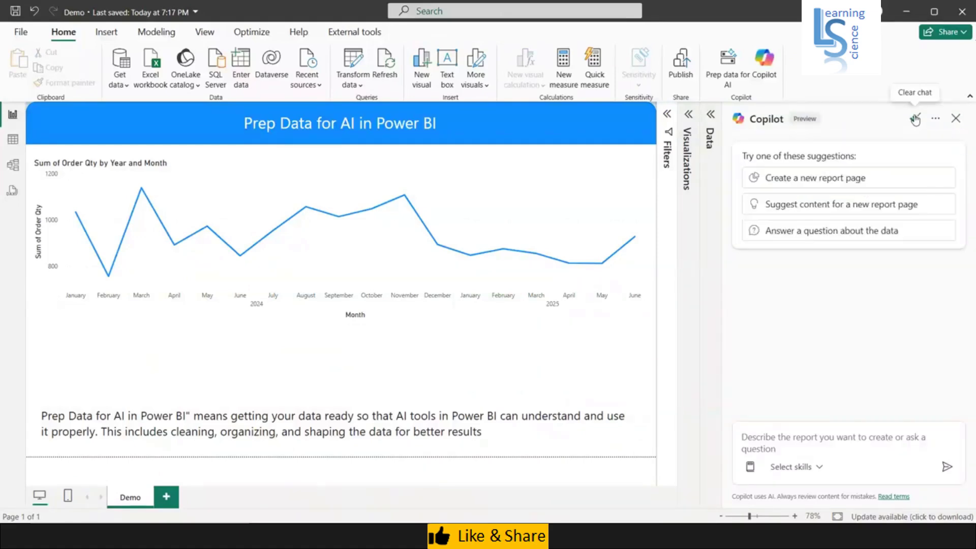
{"action": "left_click", "coordinate": [729, 71]}
{"action": "left_click", "coordinate": [118, 133]}
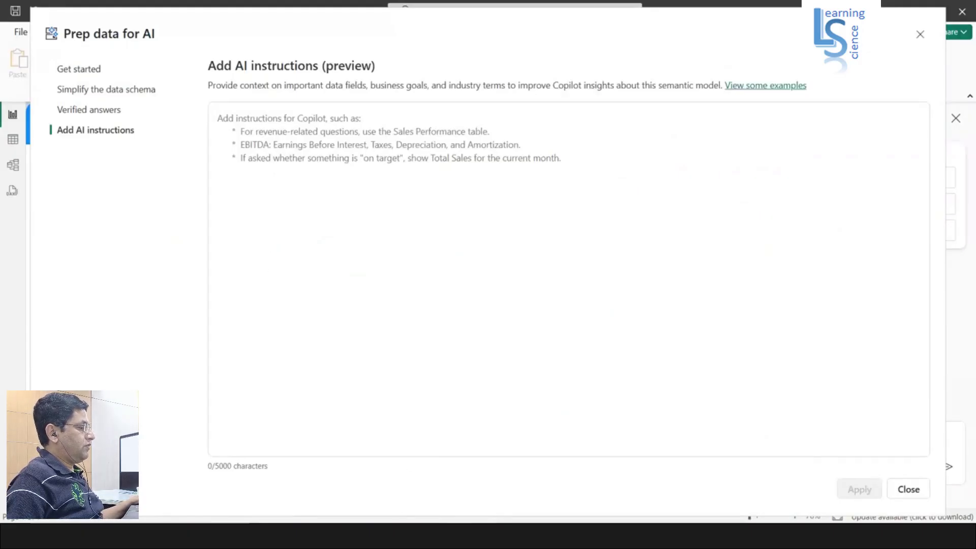
{"action": "key", "text": "alt+Tab"}
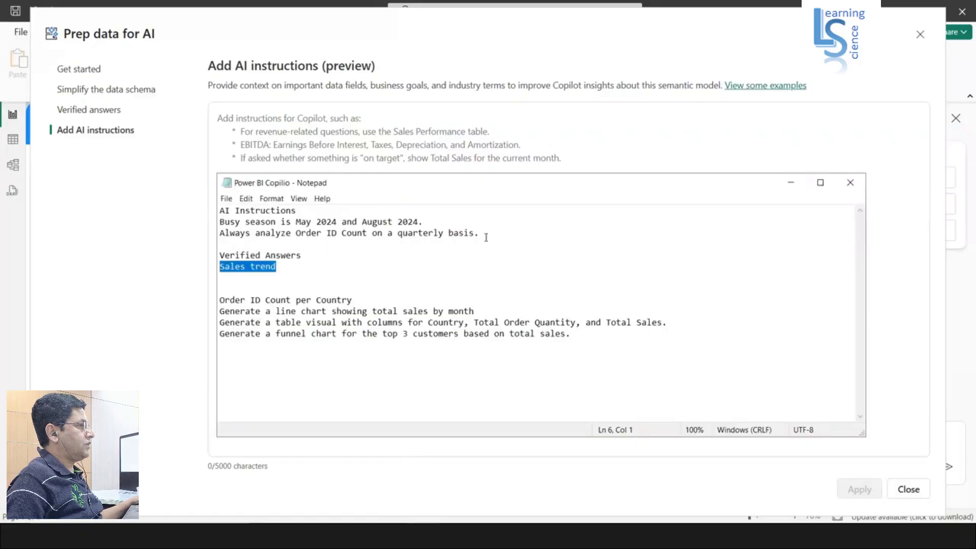
{"action": "left_click_drag", "start_coordinate": [486, 238], "coordinate": [192, 218]}
{"action": "key", "text": "ctrl+c"}
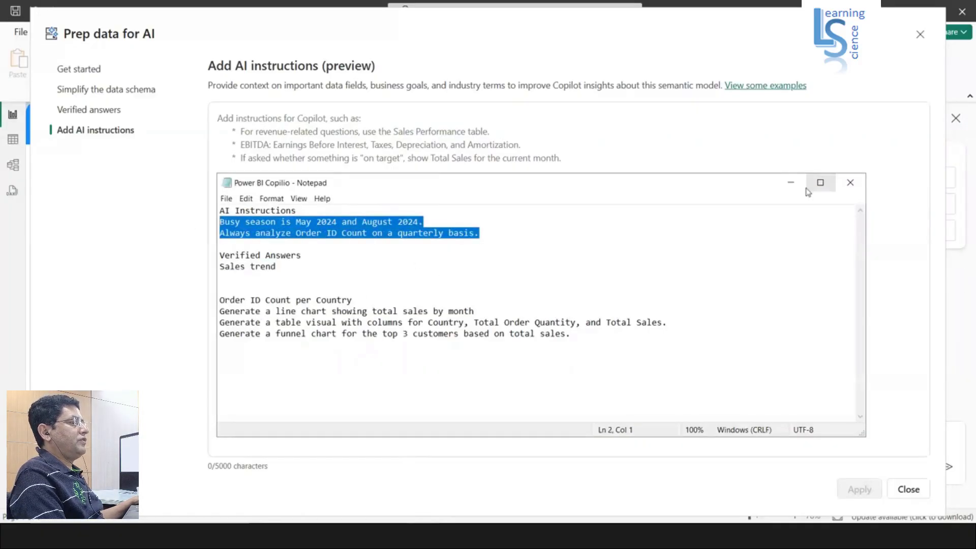
{"action": "left_click", "coordinate": [791, 182]}
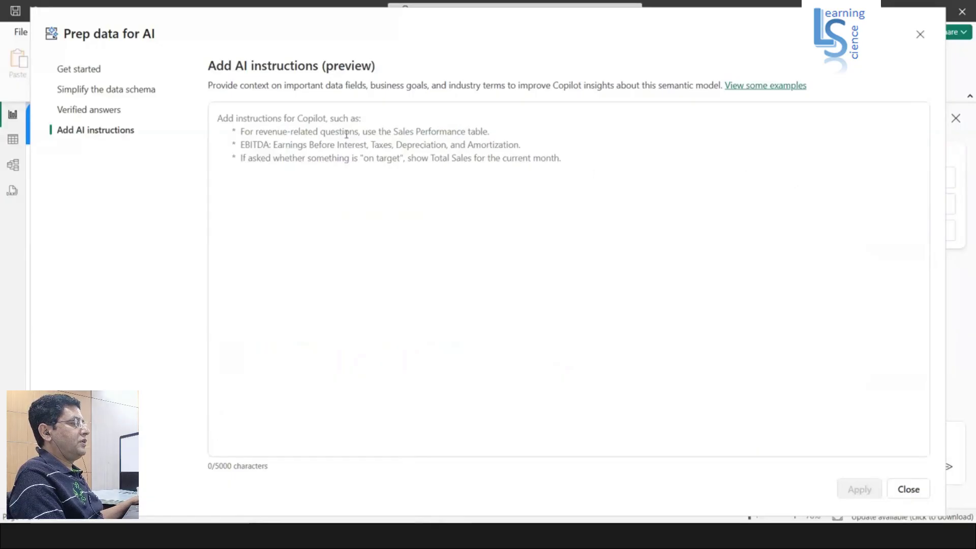
{"action": "left_click", "coordinate": [346, 133]}
{"action": "key", "text": "ctrl+v"}
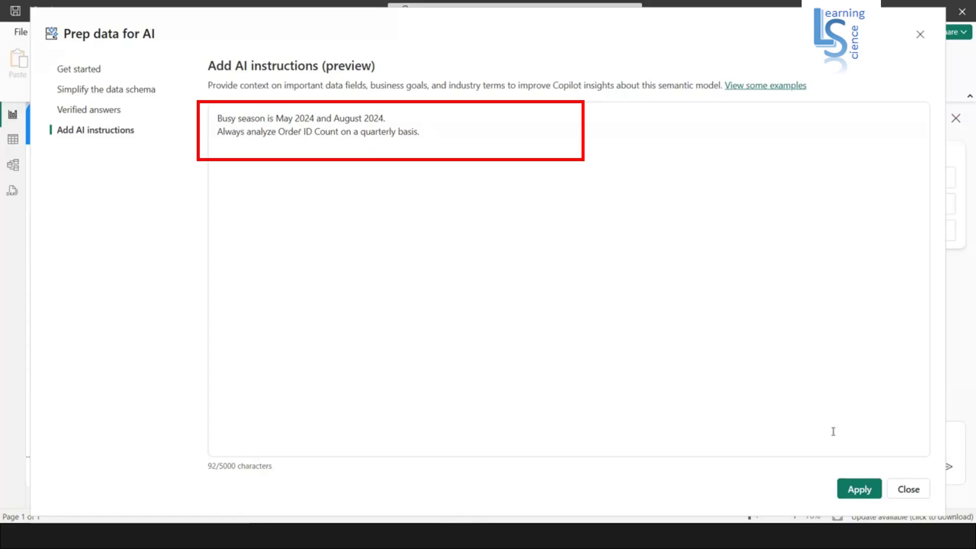
{"action": "left_click", "coordinate": [863, 490]}
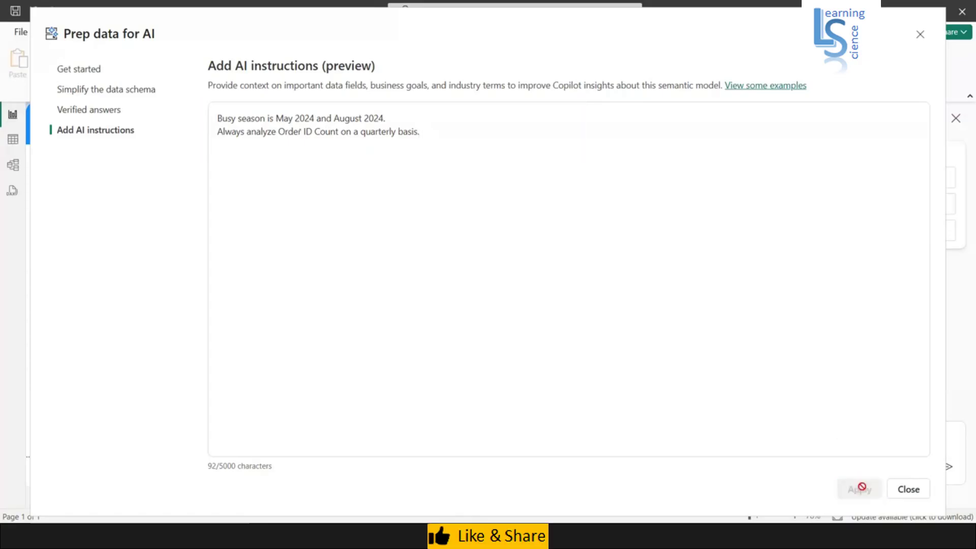
{"action": "left_click", "coordinate": [912, 491]}
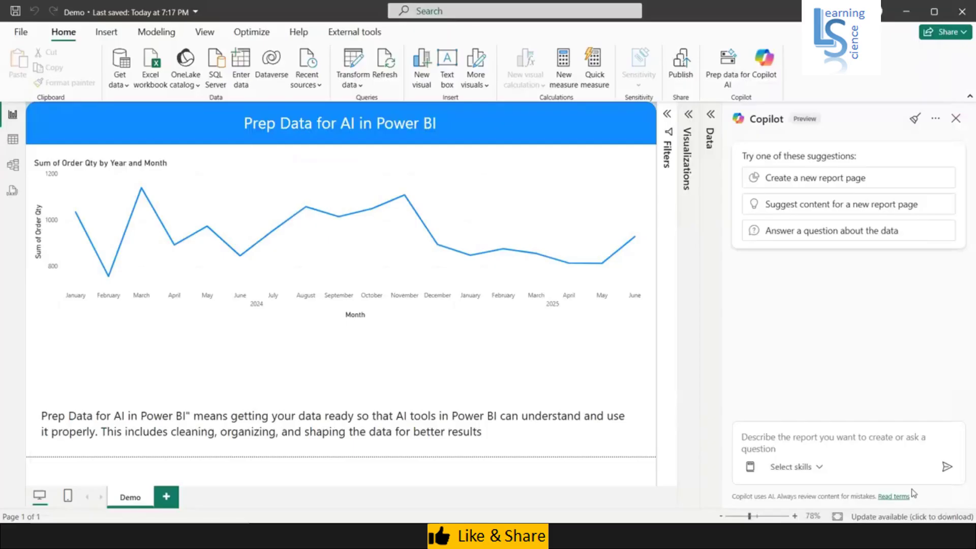
Step: Ask Copilot about the busy season
{"action": "left_click", "coordinate": [794, 440]}
{"action": "type", "text": "Busy season"}
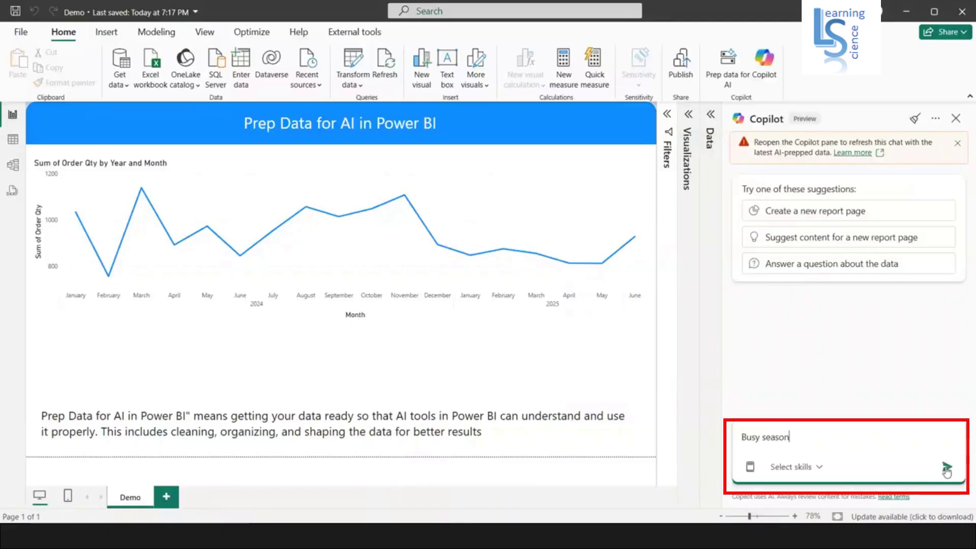
{"action": "left_click", "coordinate": [946, 467]}
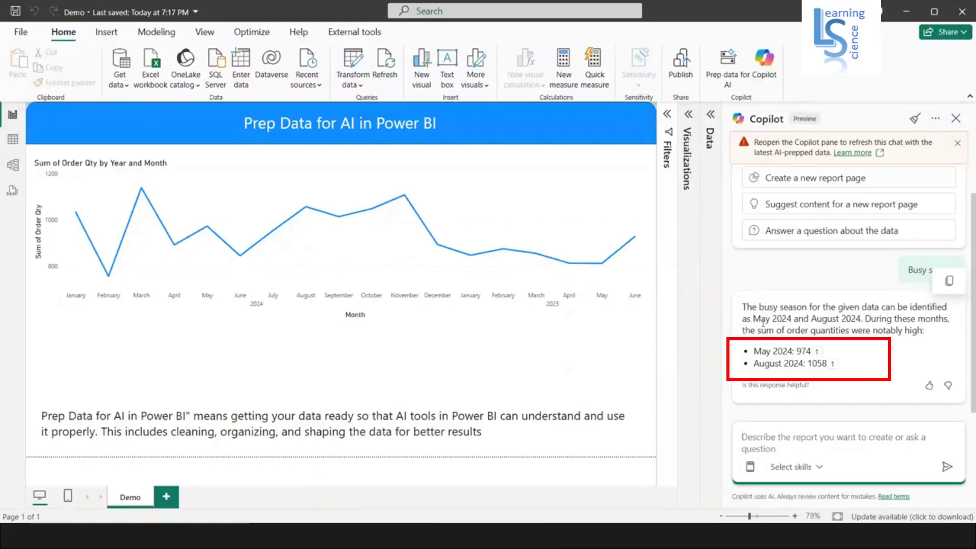
Step: Highlight the May 2024 (974) and August 2024 (1058) values in Copilot's answer
{"action": "left_click_drag", "start_coordinate": [753, 352], "coordinate": [799, 363]}
{"action": "left_click", "coordinate": [780, 359]}
{"action": "left_click", "coordinate": [802, 356]}
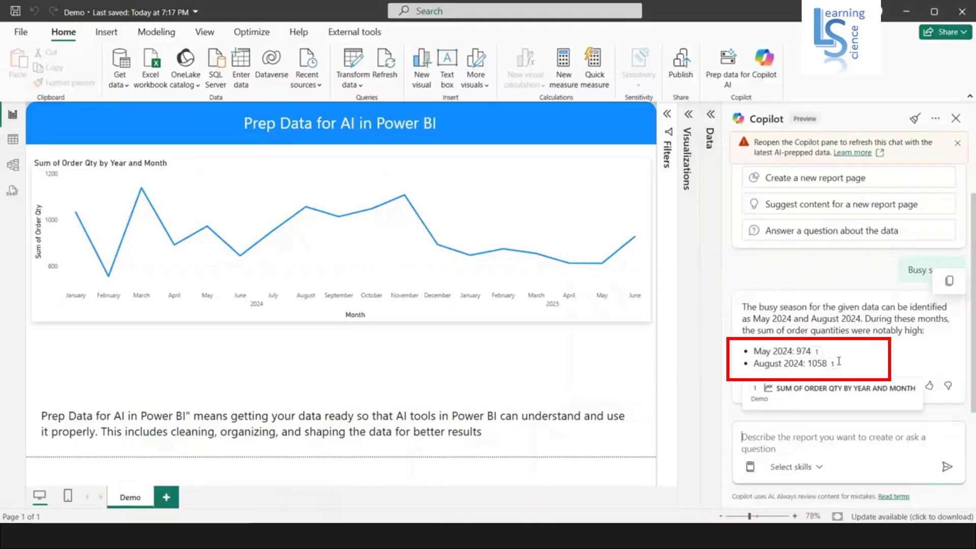
{"action": "double_click", "coordinate": [802, 350]}
{"action": "left_click", "coordinate": [813, 356]}
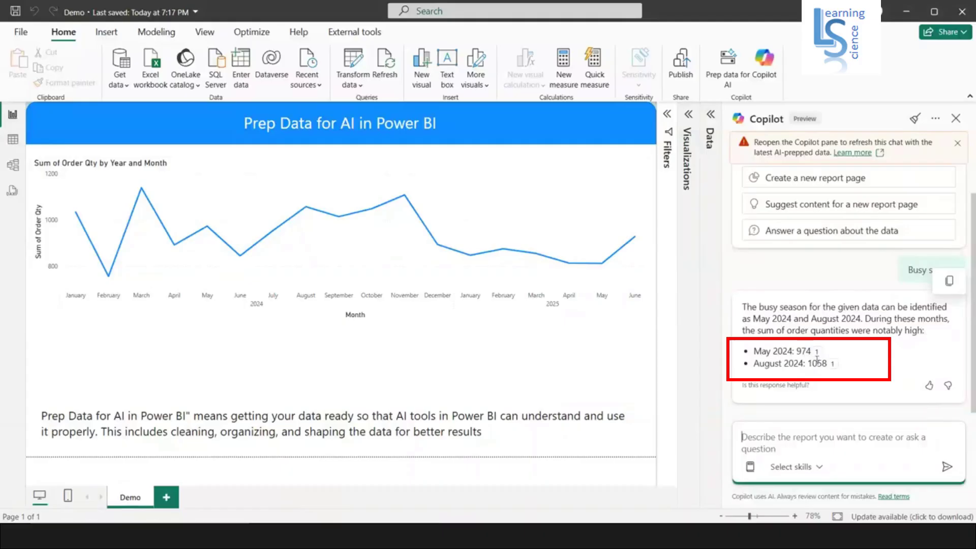
{"action": "mouse_move", "coordinate": [817, 355]}
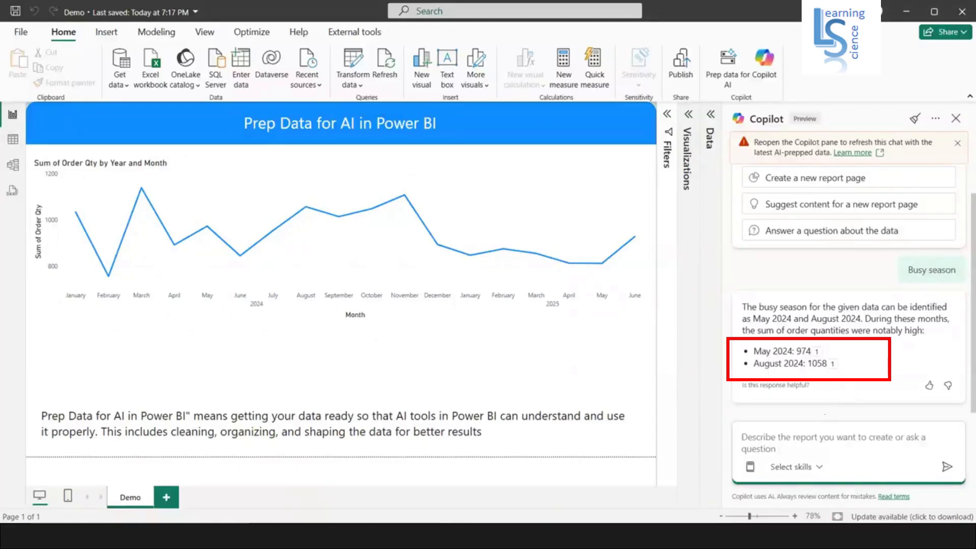
Step: Clear the Copilot chat and send the prompt 'analyze Order ID Count' copied from the notes
{"action": "key", "text": "alt+Tab"}
{"action": "left_click", "coordinate": [346, 299]}
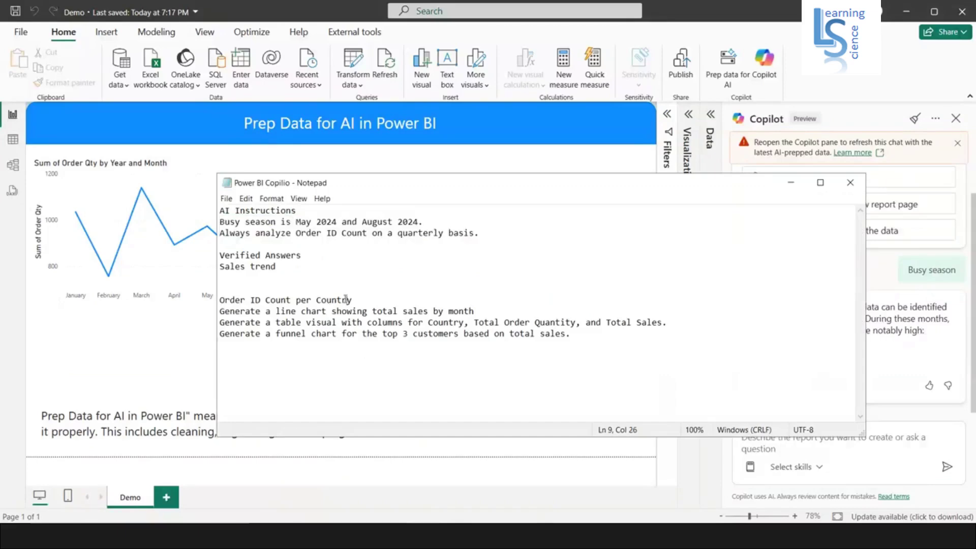
{"action": "left_click_drag", "start_coordinate": [255, 233], "coordinate": [372, 233]}
{"action": "key", "text": "ctrl+c"}
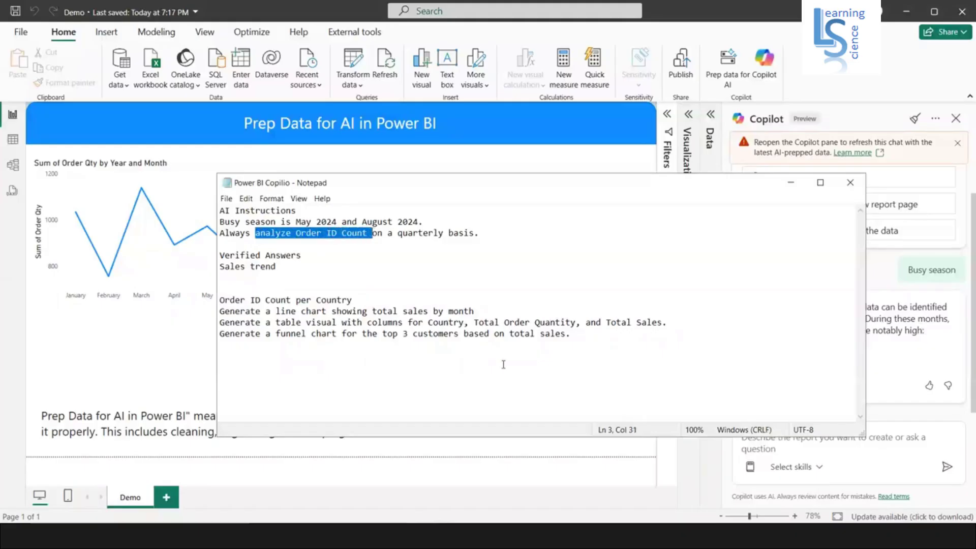
{"action": "left_click", "coordinate": [791, 183]}
{"action": "left_click", "coordinate": [914, 119]}
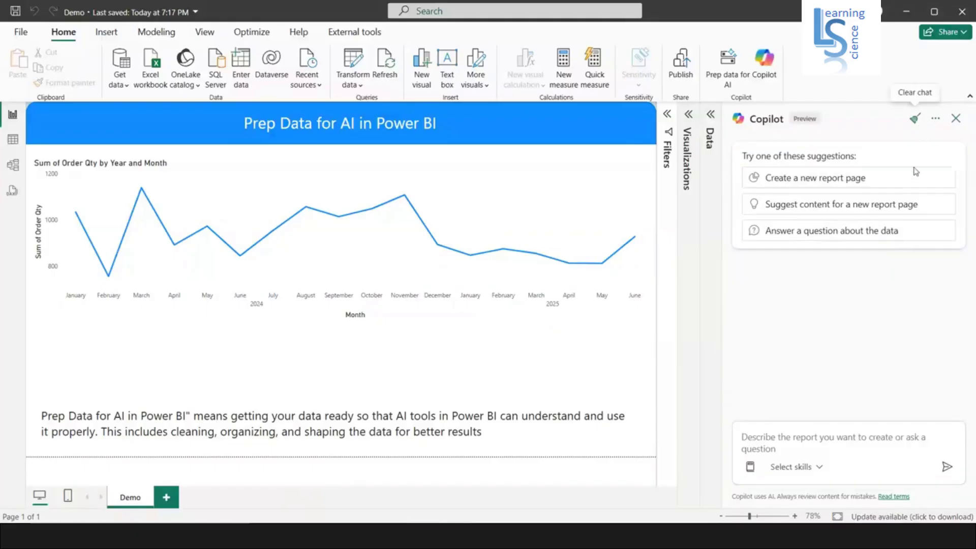
{"action": "left_click", "coordinate": [808, 438]}
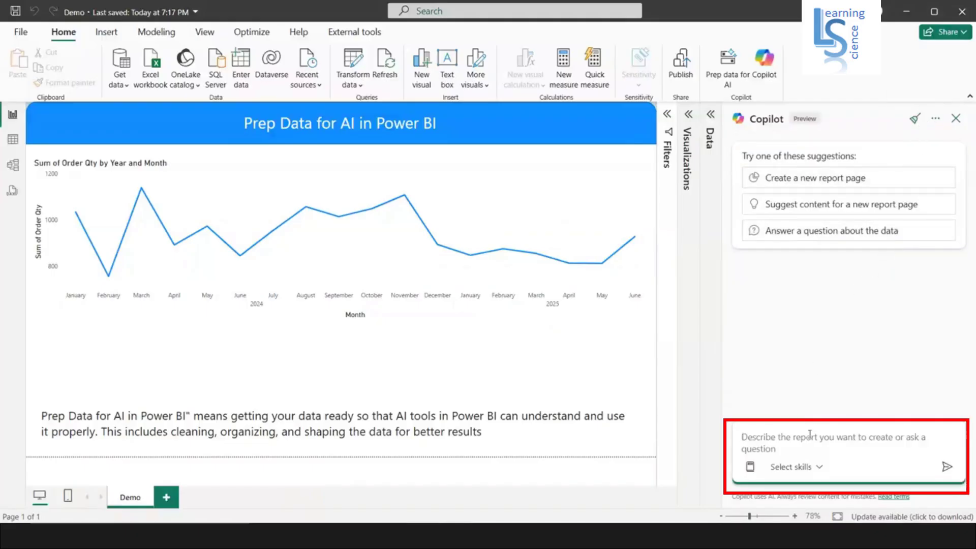
{"action": "key", "text": "ctrl+v"}
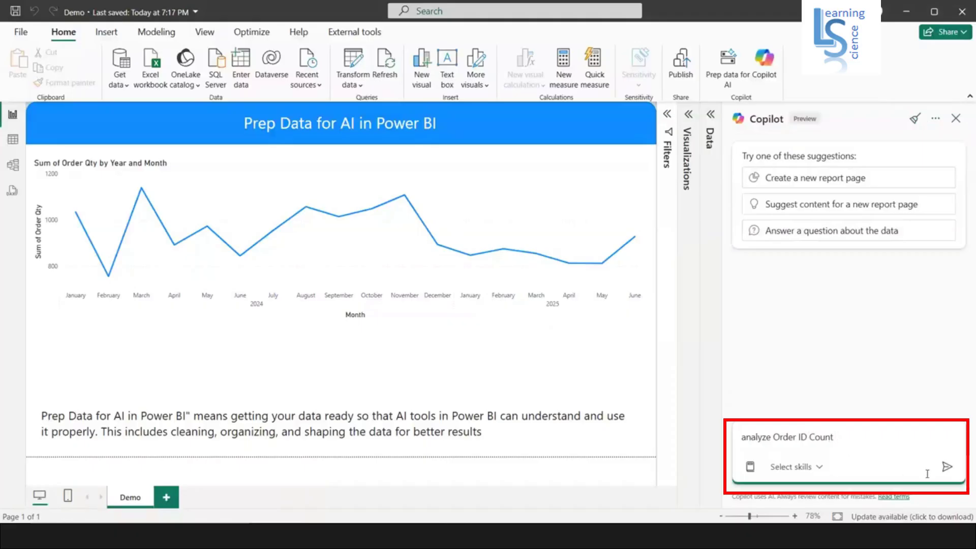
{"action": "left_click", "coordinate": [947, 466]}
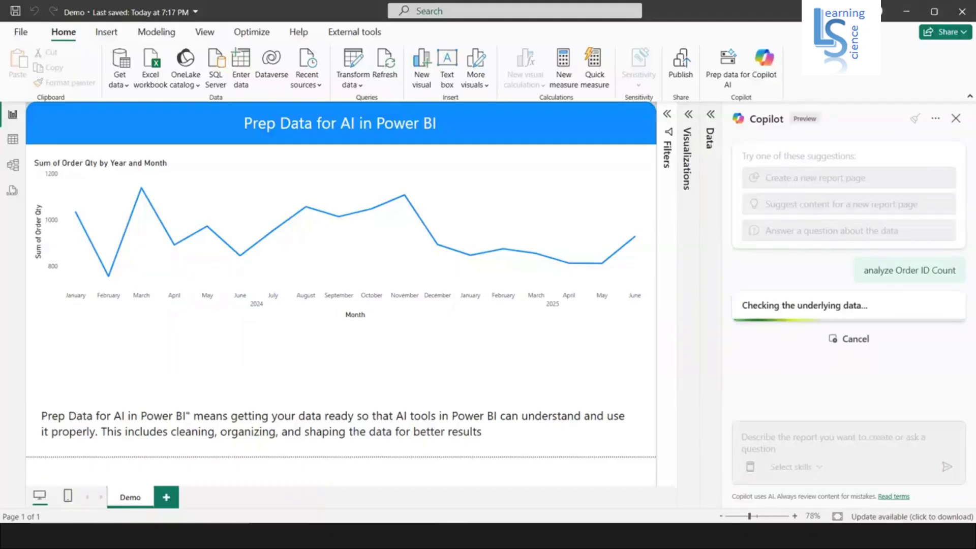
{"action": "key", "text": "alt+Tab"}
{"action": "left_click", "coordinate": [368, 282]}
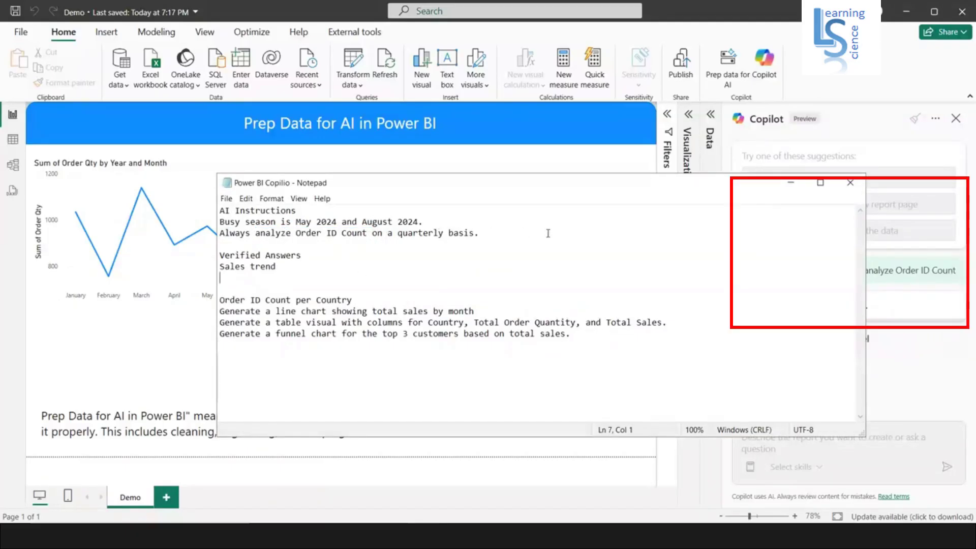
{"action": "left_click", "coordinate": [792, 184]}
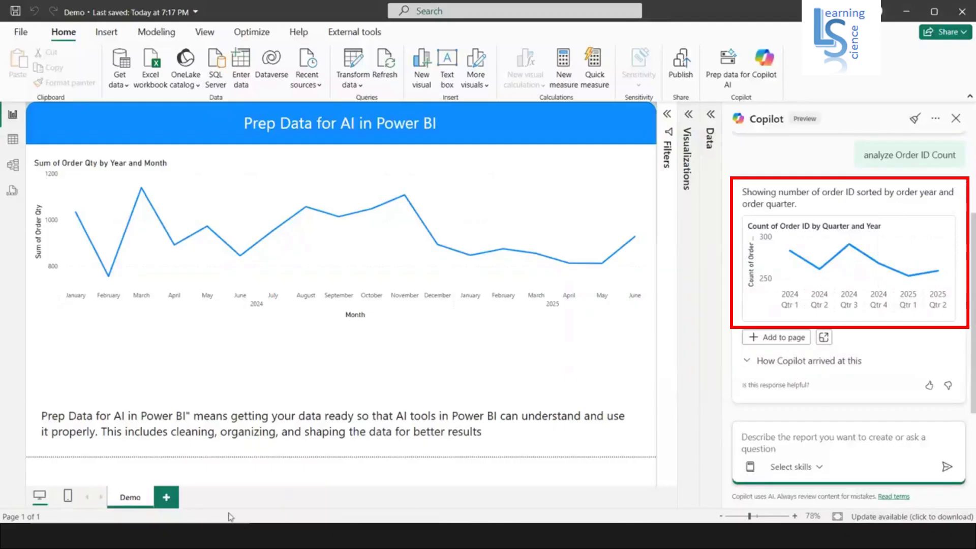
Step: On a new page, add Copilot's quarterly Order ID chart, enlarge it, and close Copilot
{"action": "left_click", "coordinate": [166, 497]}
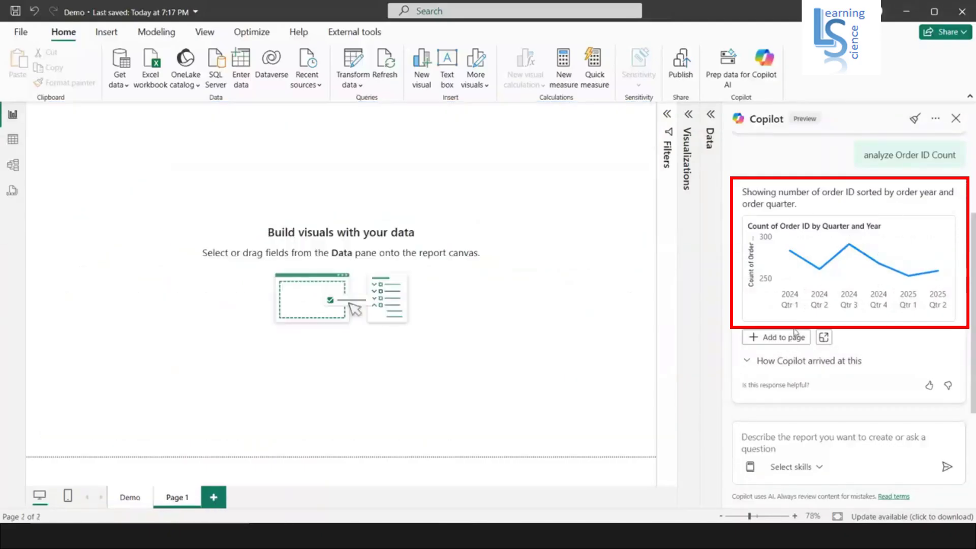
{"action": "left_click", "coordinate": [777, 337]}
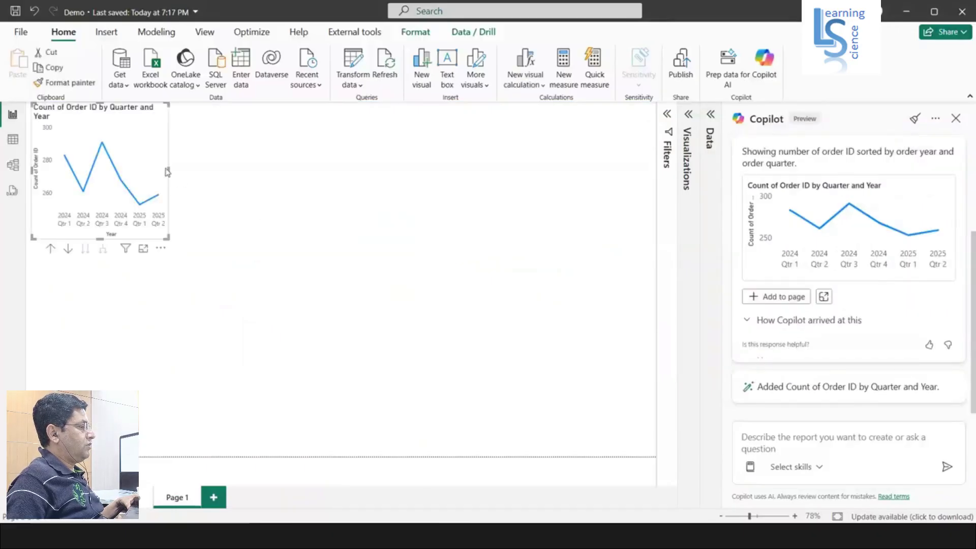
{"action": "left_click_drag", "start_coordinate": [167, 172], "coordinate": [502, 189]}
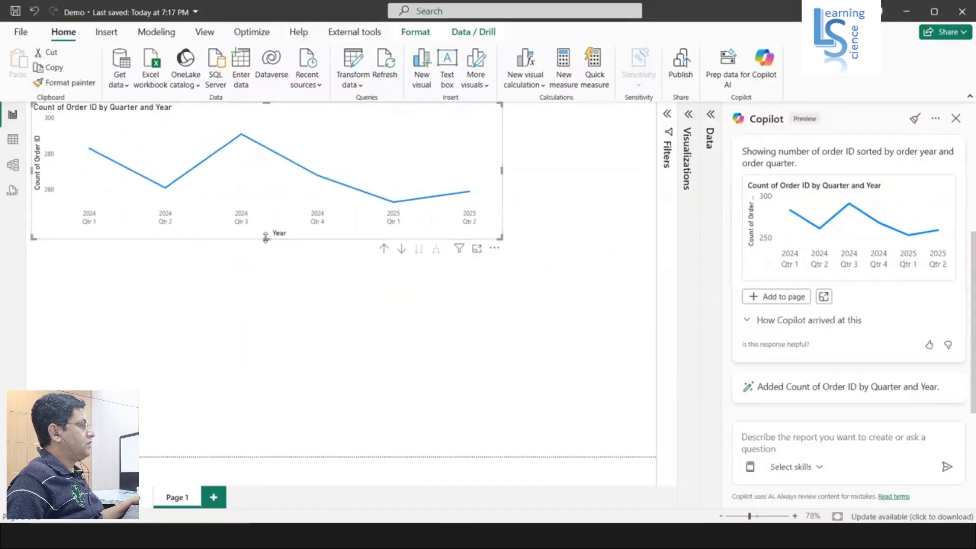
{"action": "left_click_drag", "start_coordinate": [265, 237], "coordinate": [266, 278]}
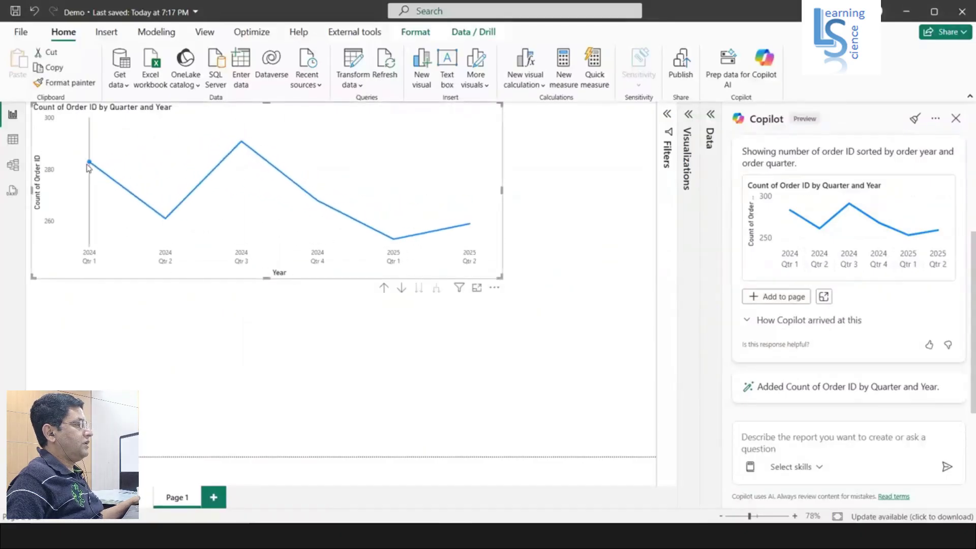
{"action": "mouse_move", "coordinate": [90, 167]}
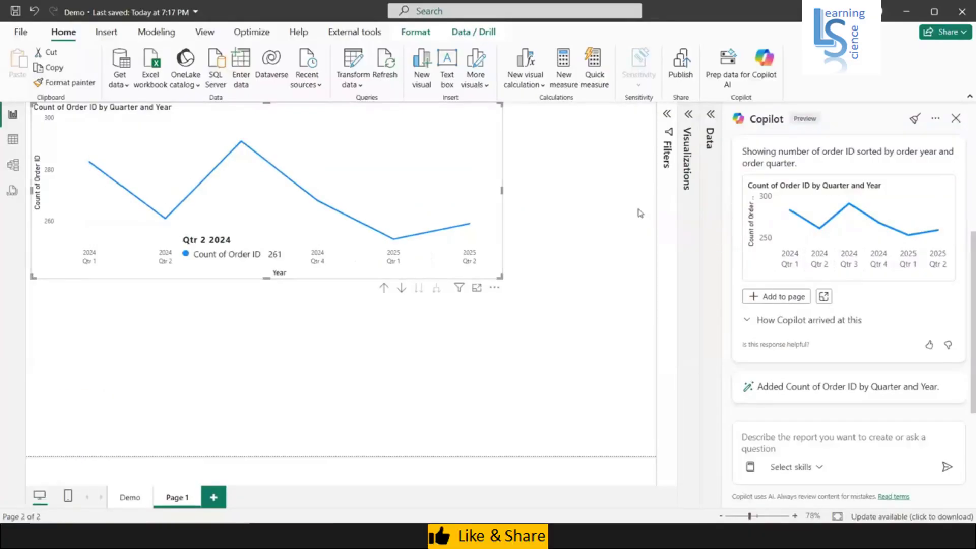
{"action": "left_click", "coordinate": [957, 119]}
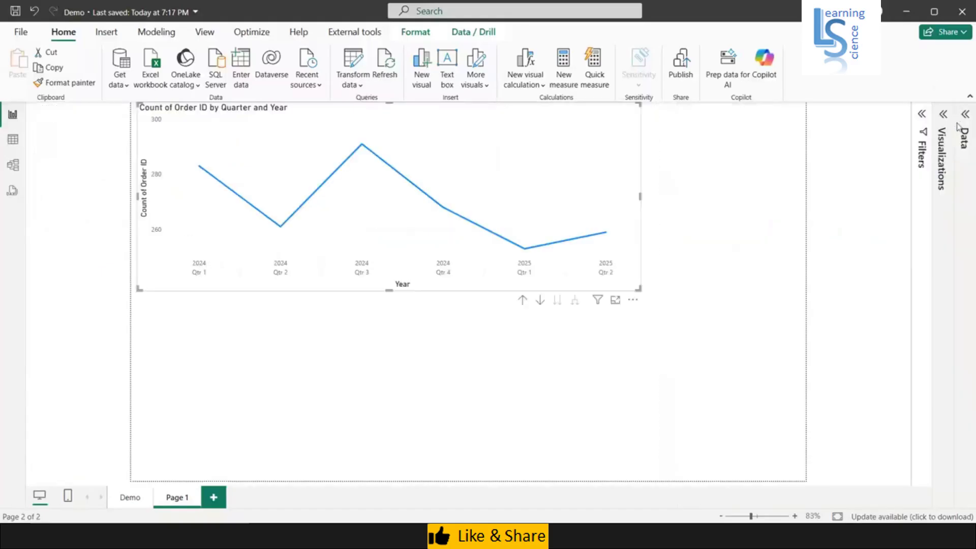